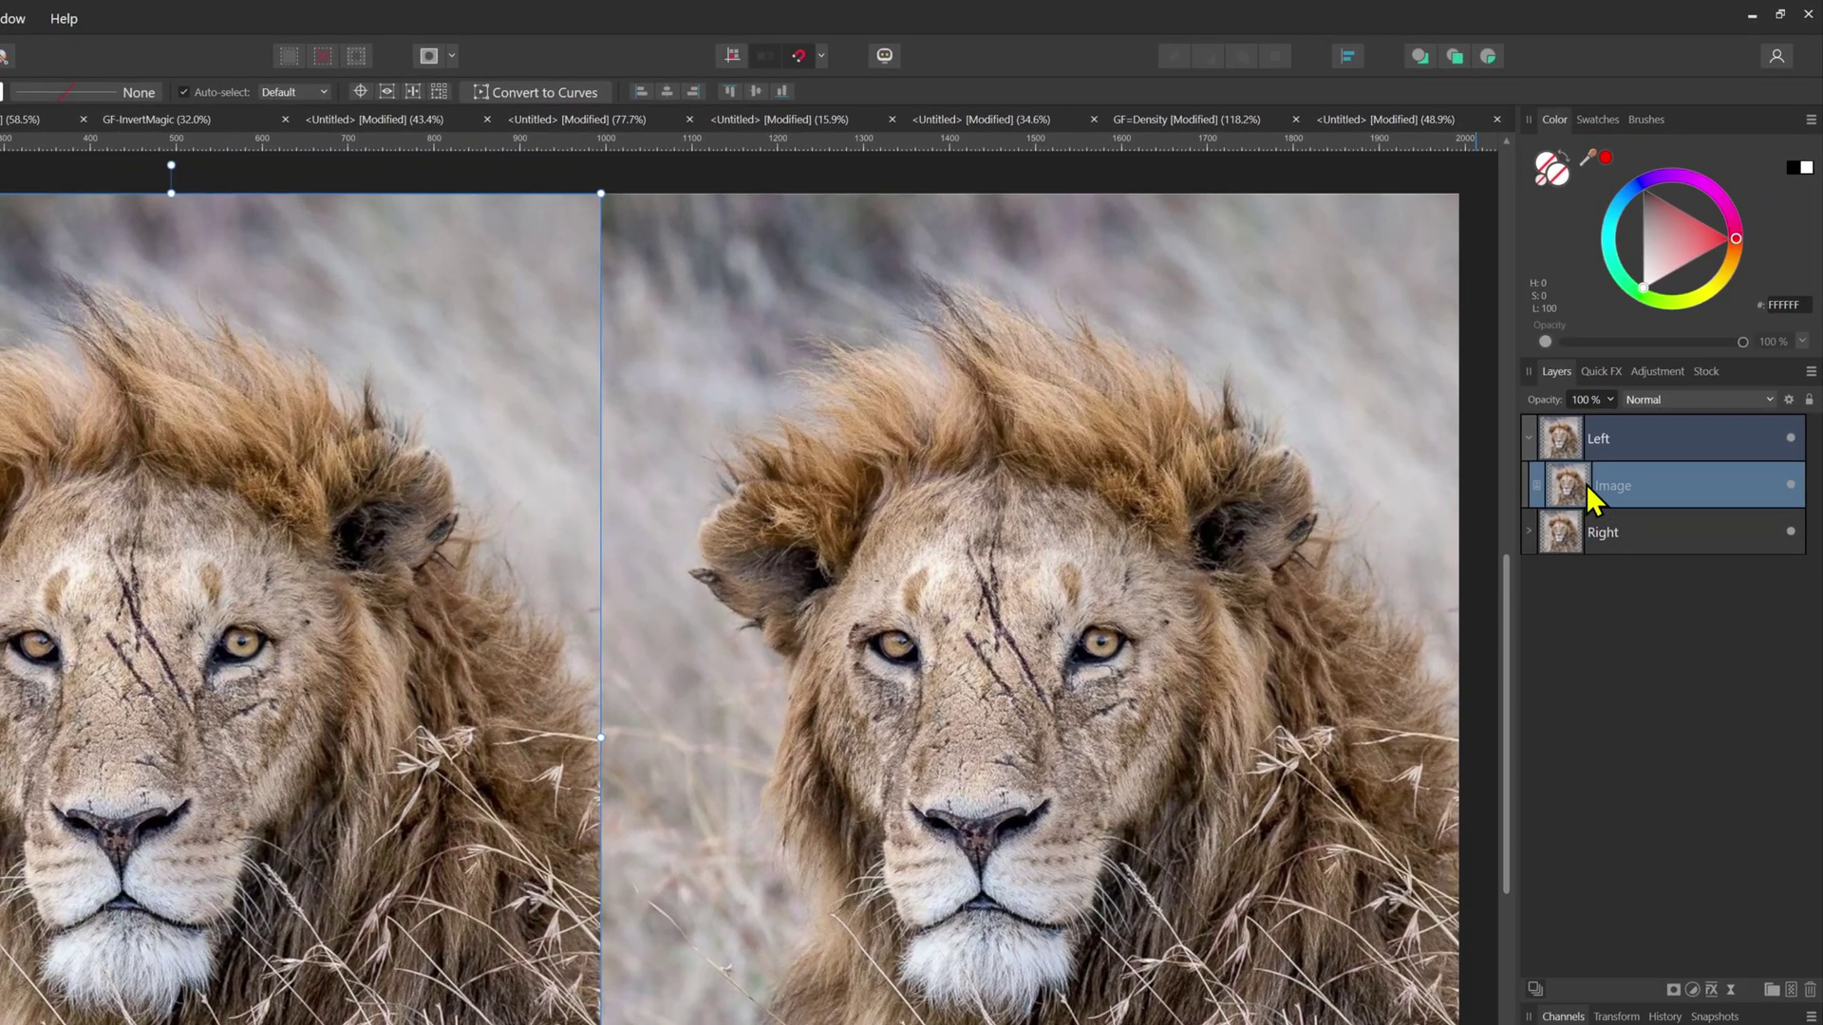
Duplicate the left lion's Image layer and add an Invert adjustment
right_click(1578, 480)
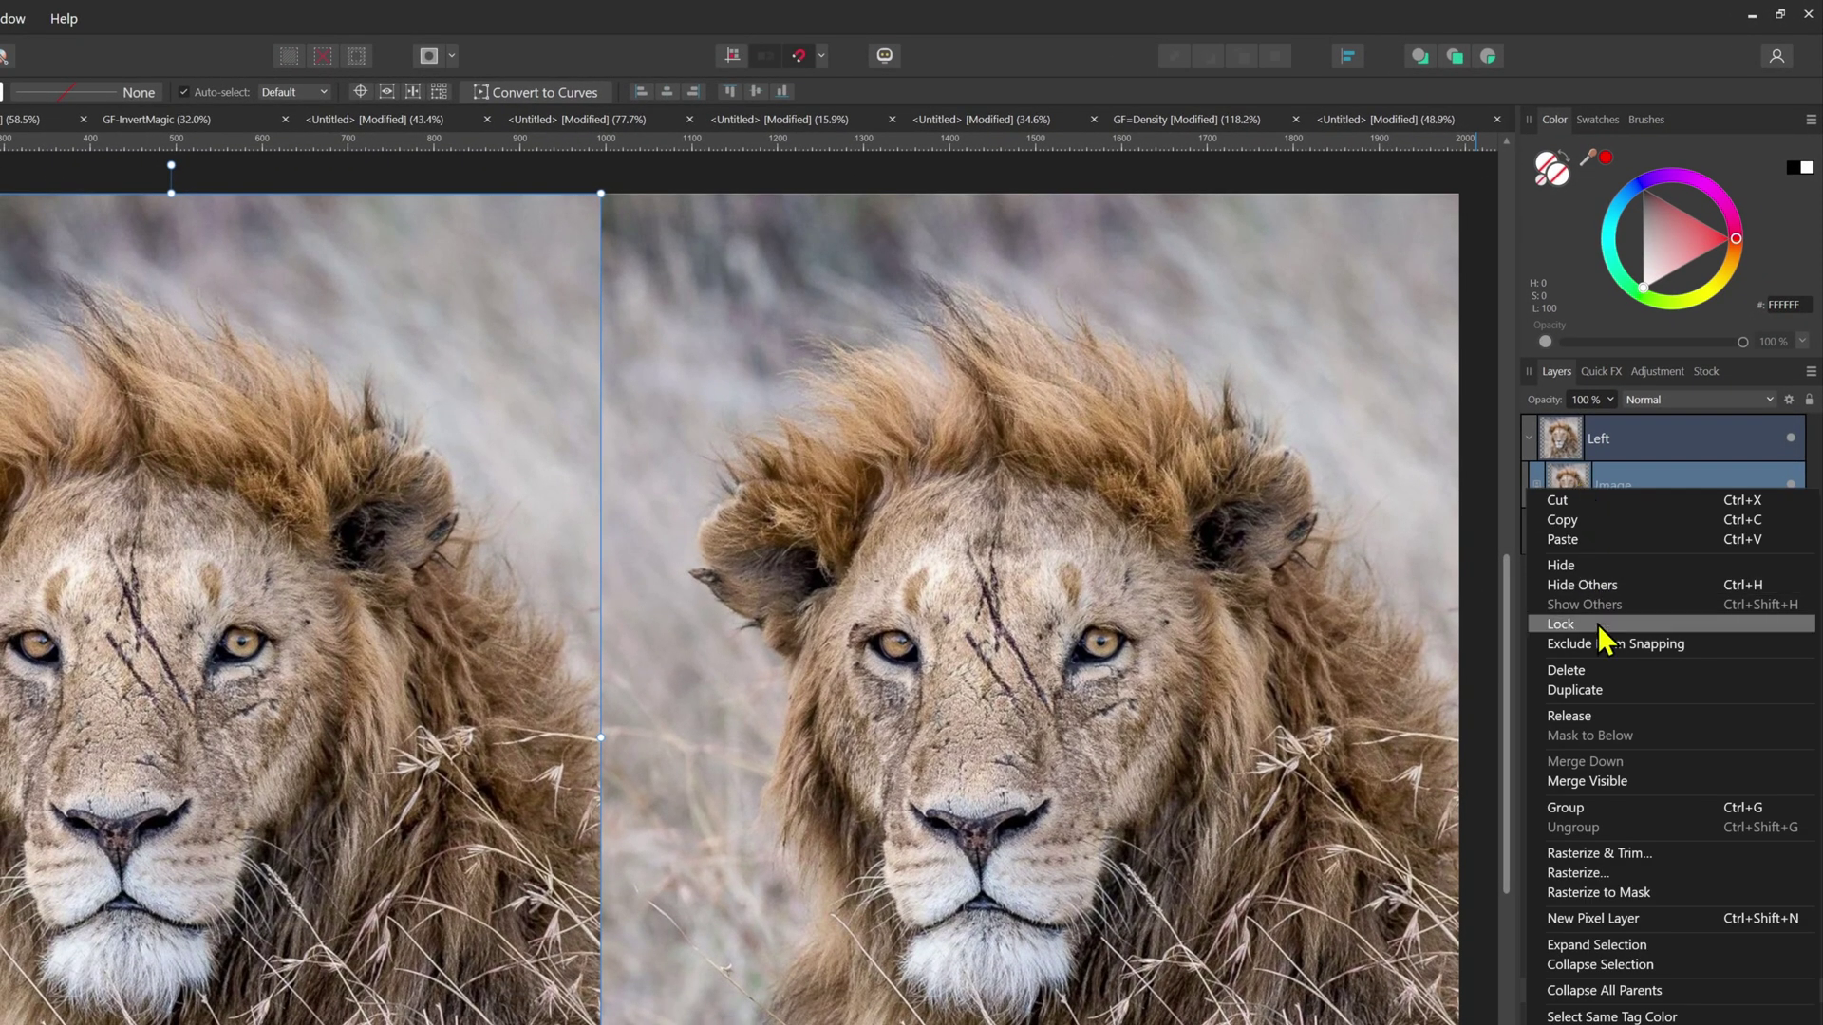
click(1603, 689)
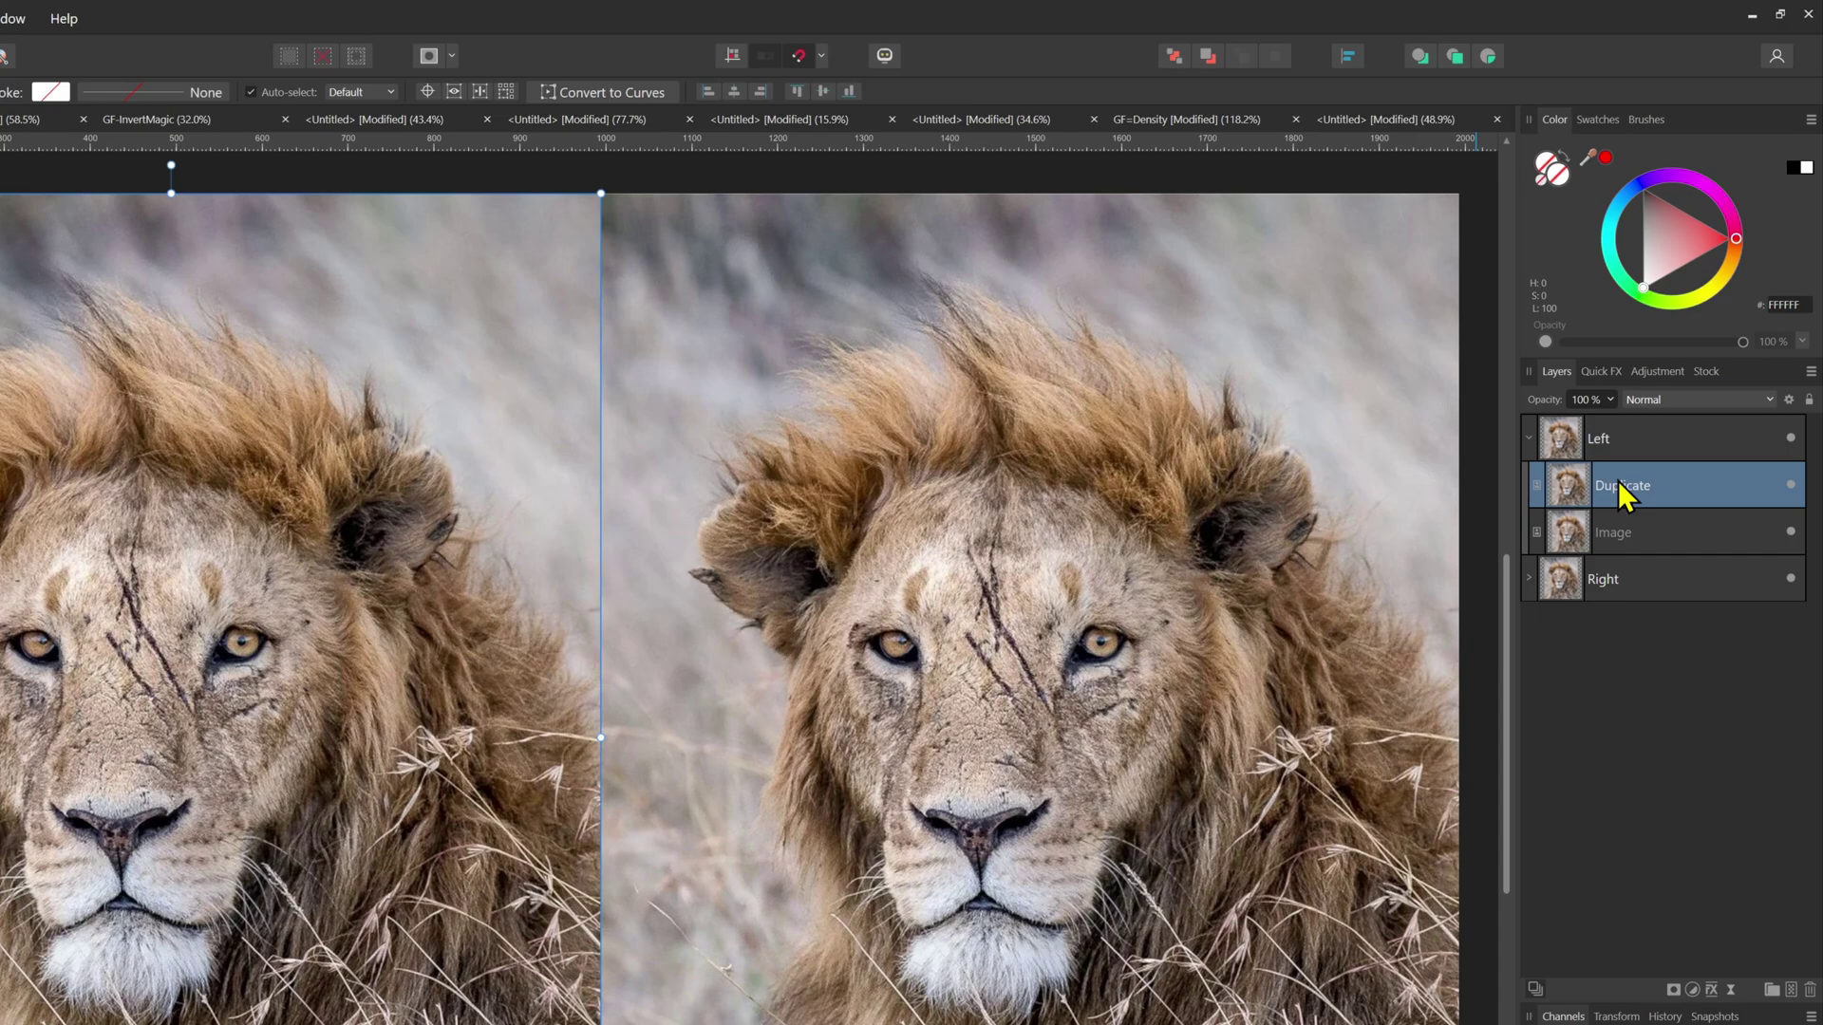
click(1692, 989)
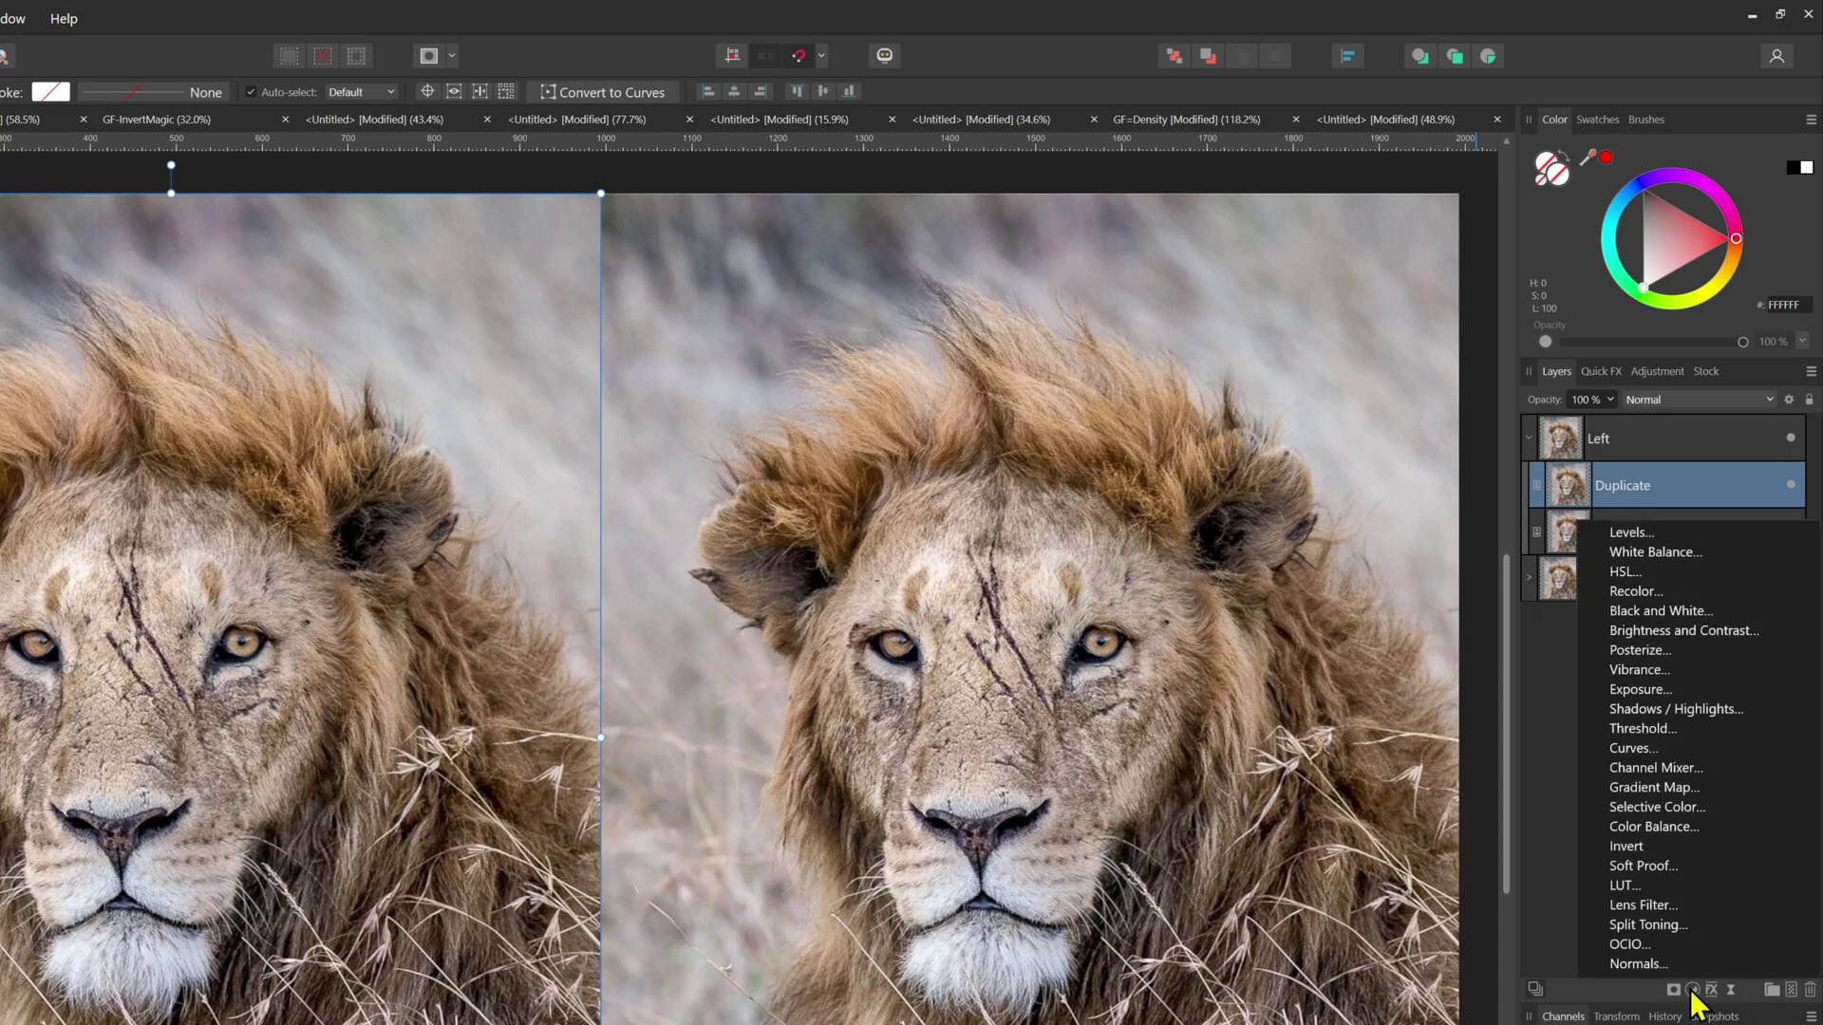
click(1675, 845)
Set the Invert adjustment's blend mode to Hue and nest it inside the Duplicate layer
click(1681, 400)
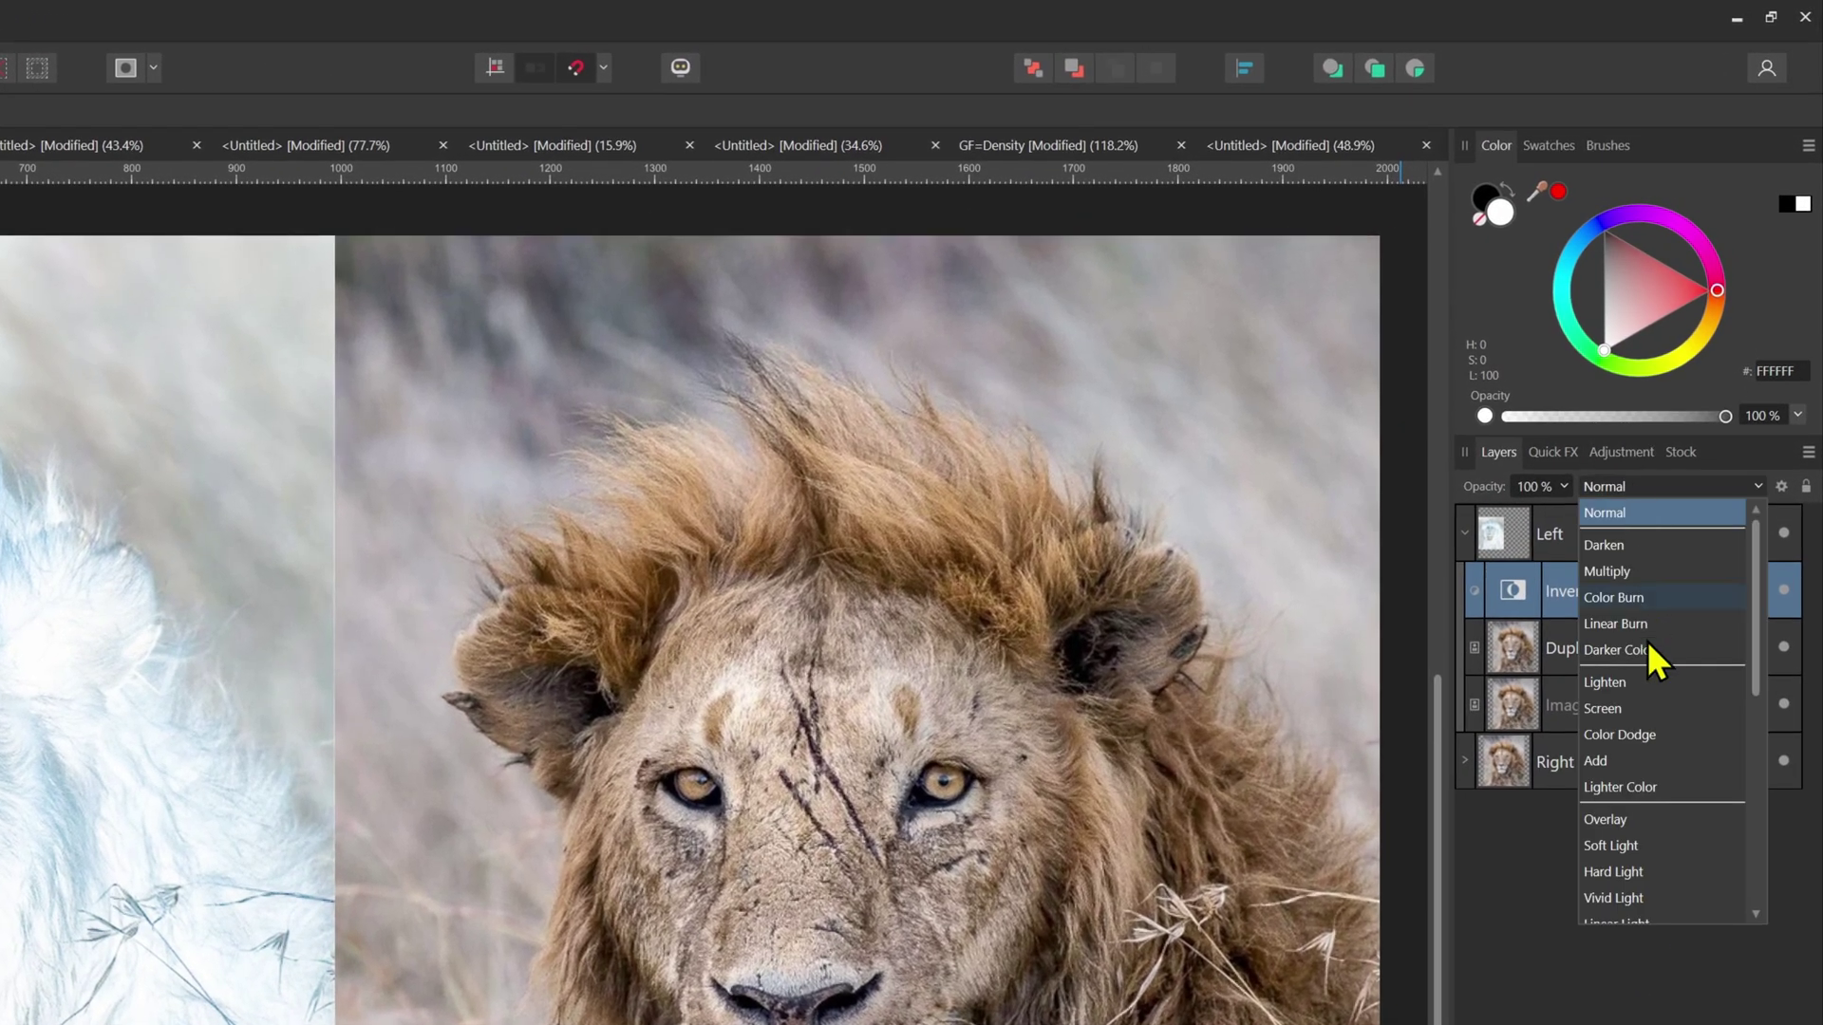
scroll(1665, 744, down, 4)
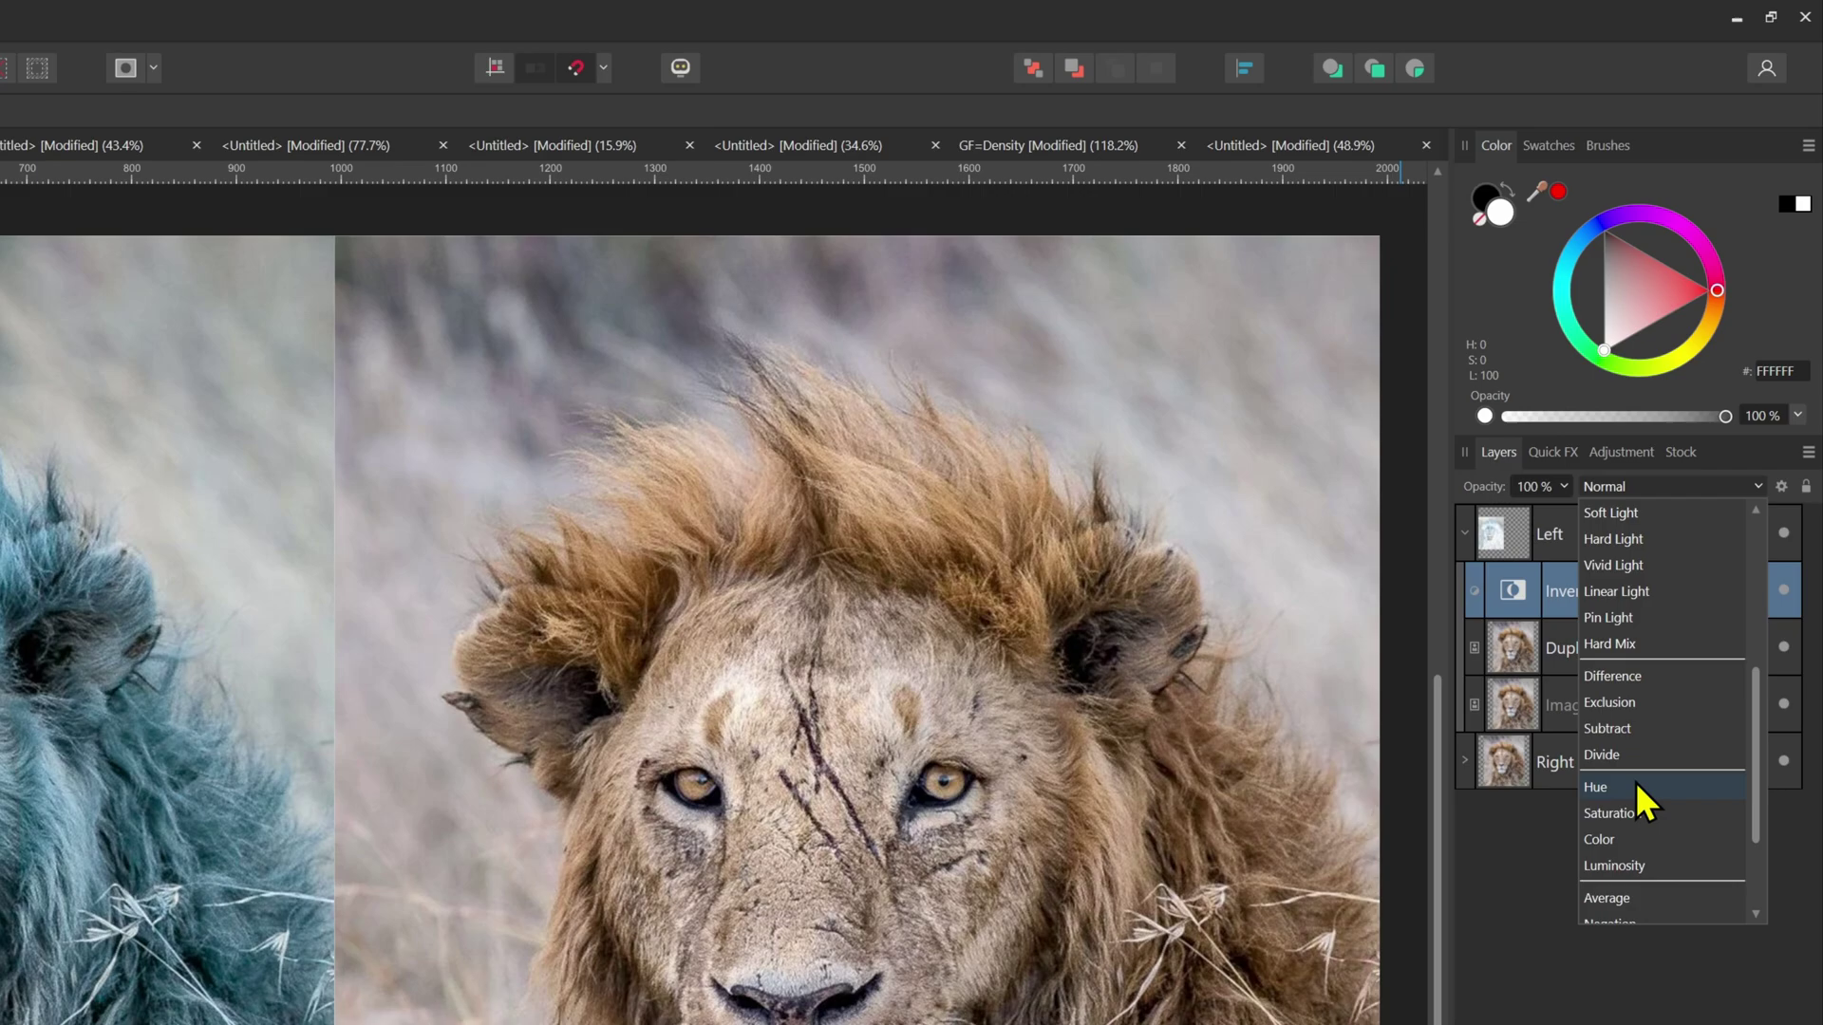
click(1635, 786)
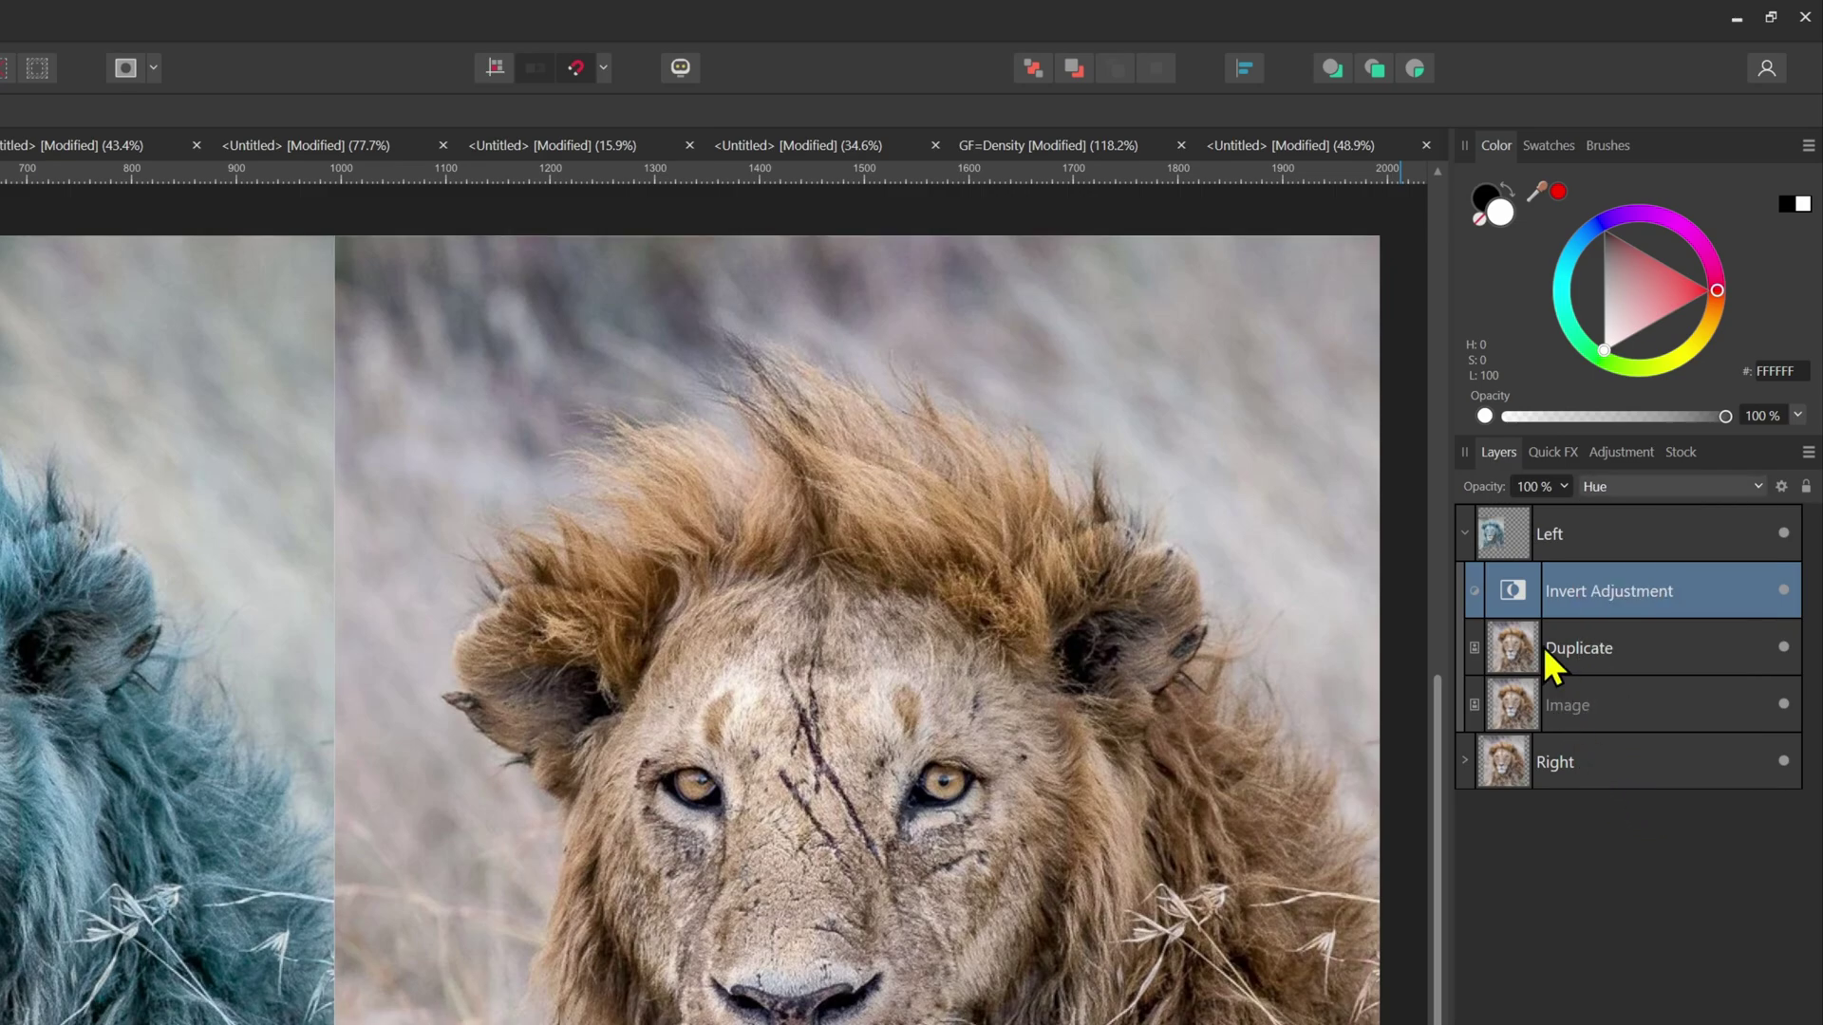
drag(1521, 591, 1620, 642)
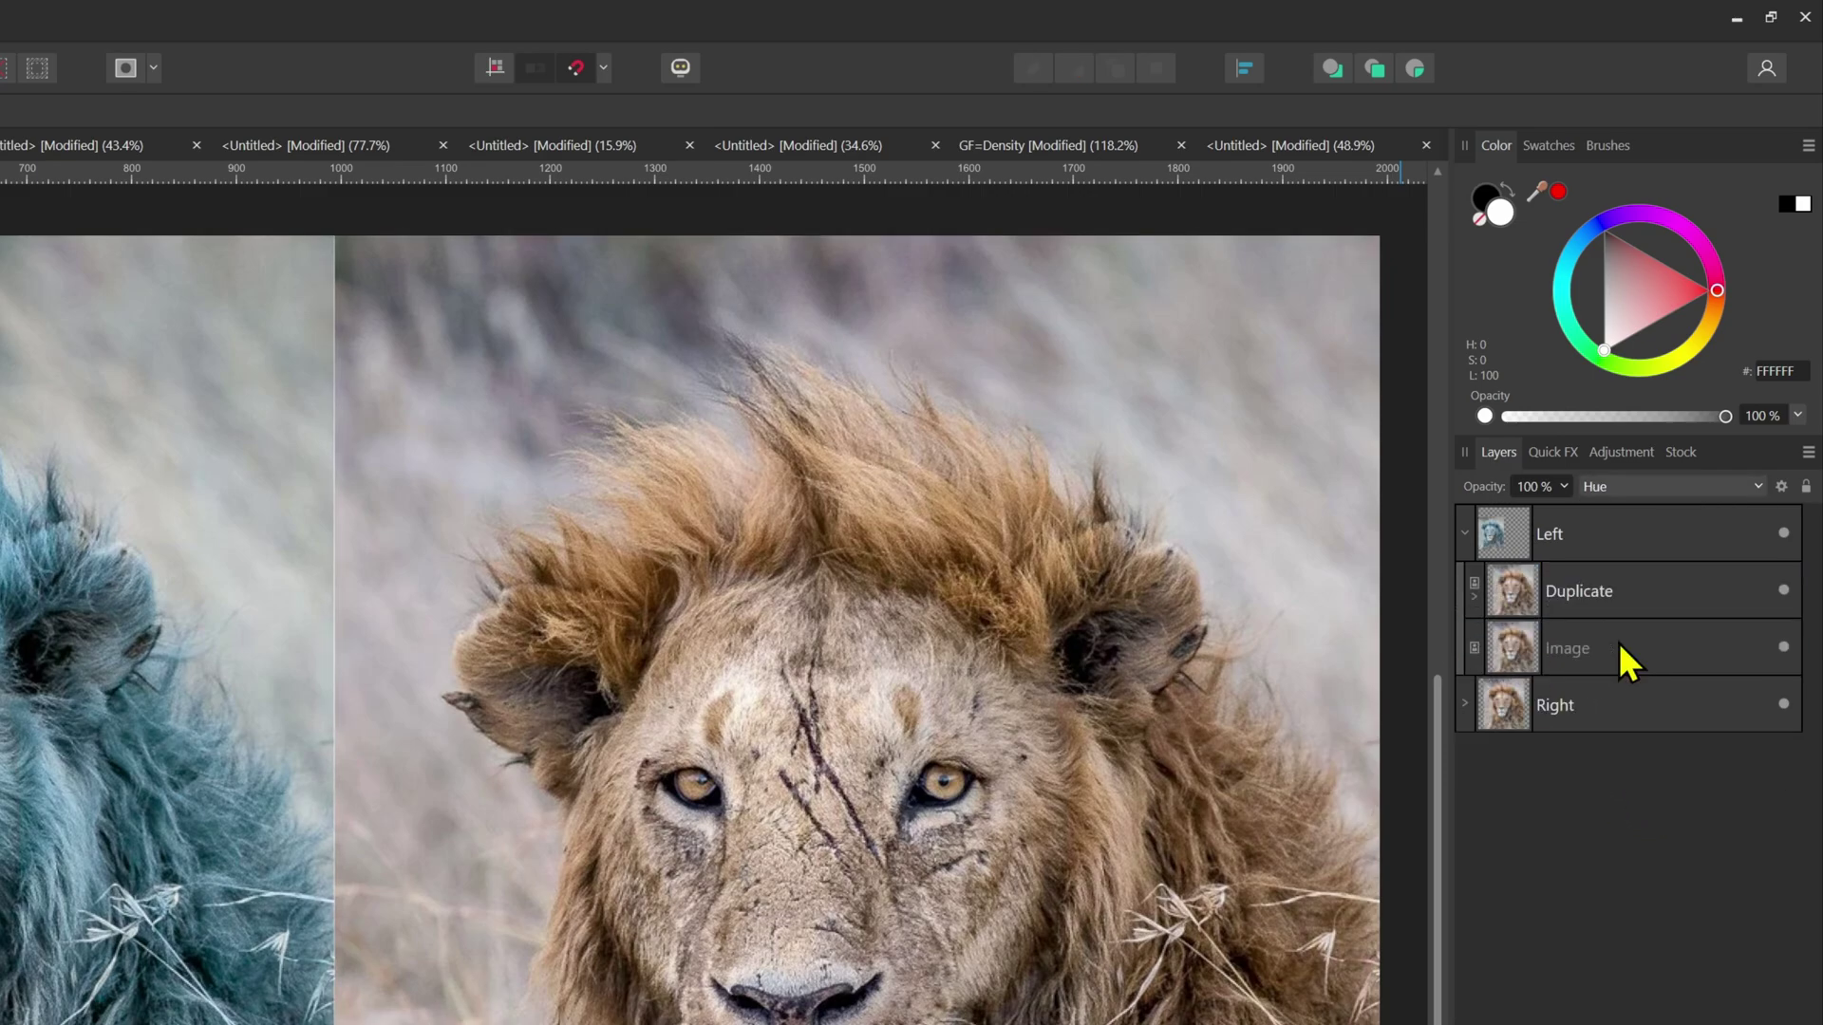
click(1473, 597)
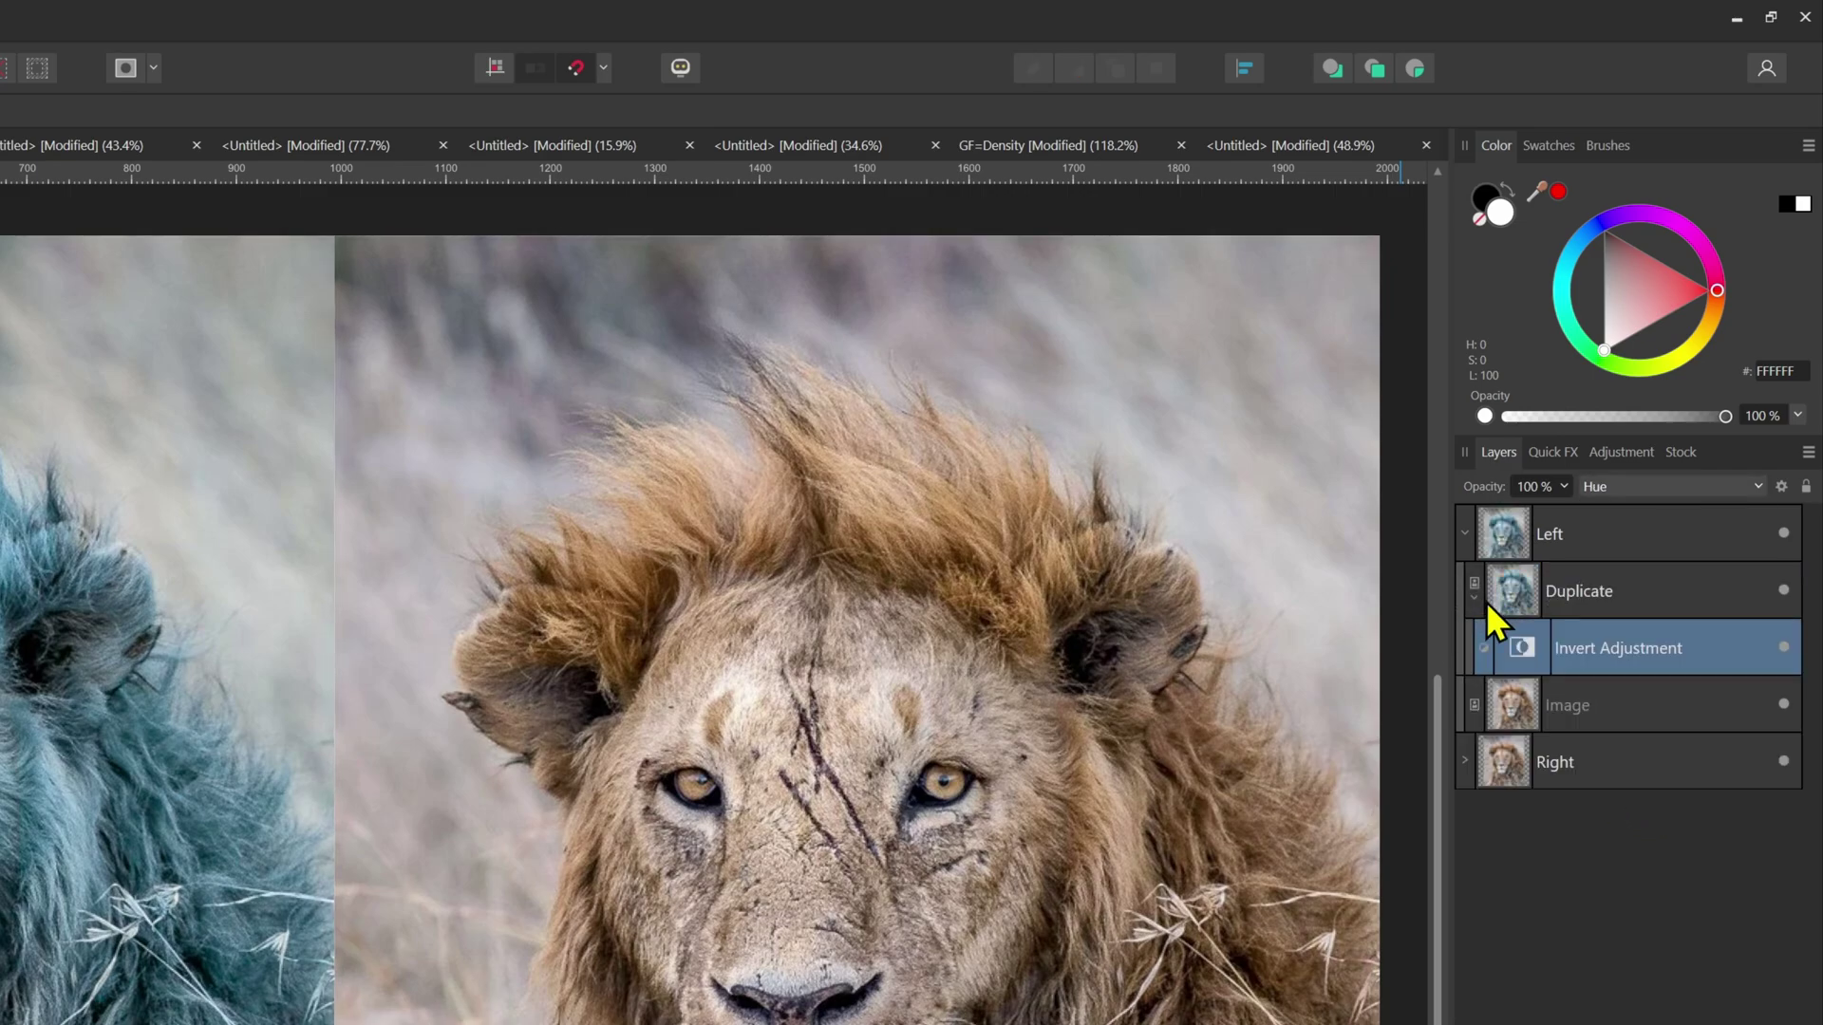
Set the Duplicate layer to Hard Mix, then expand the Right group and select its Image layer
click(1597, 607)
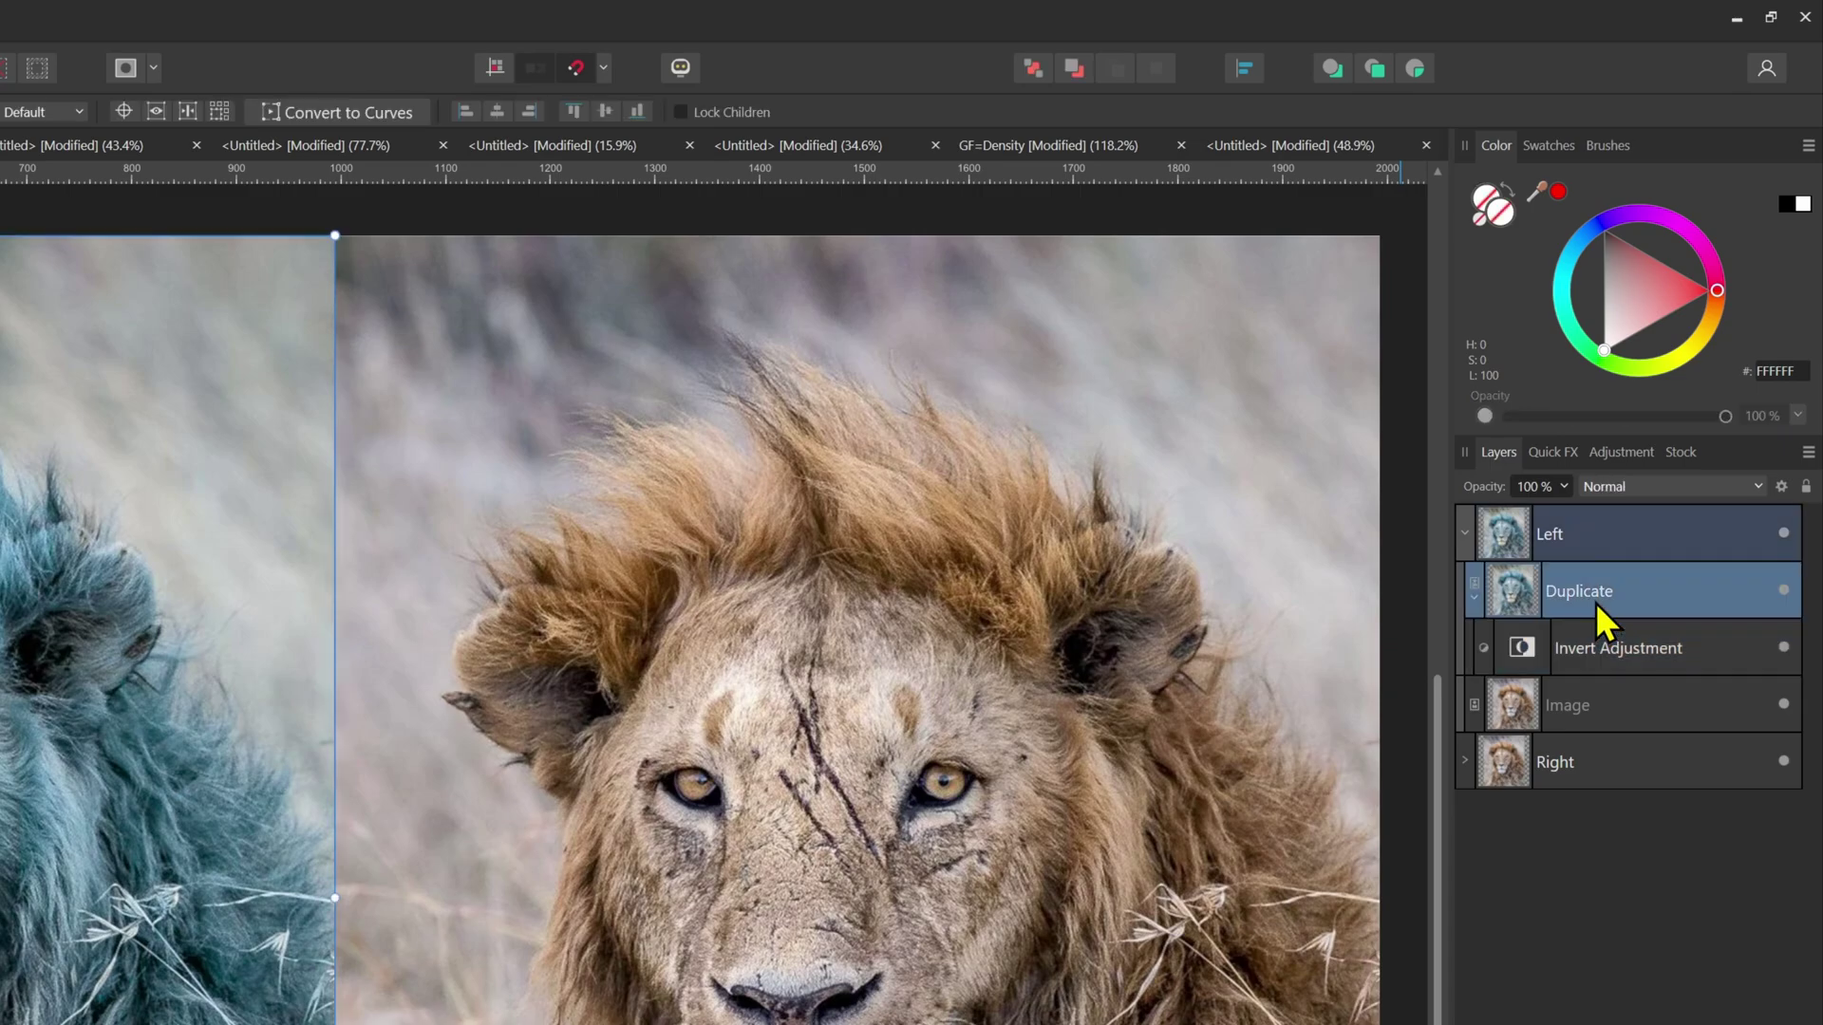
click(1624, 485)
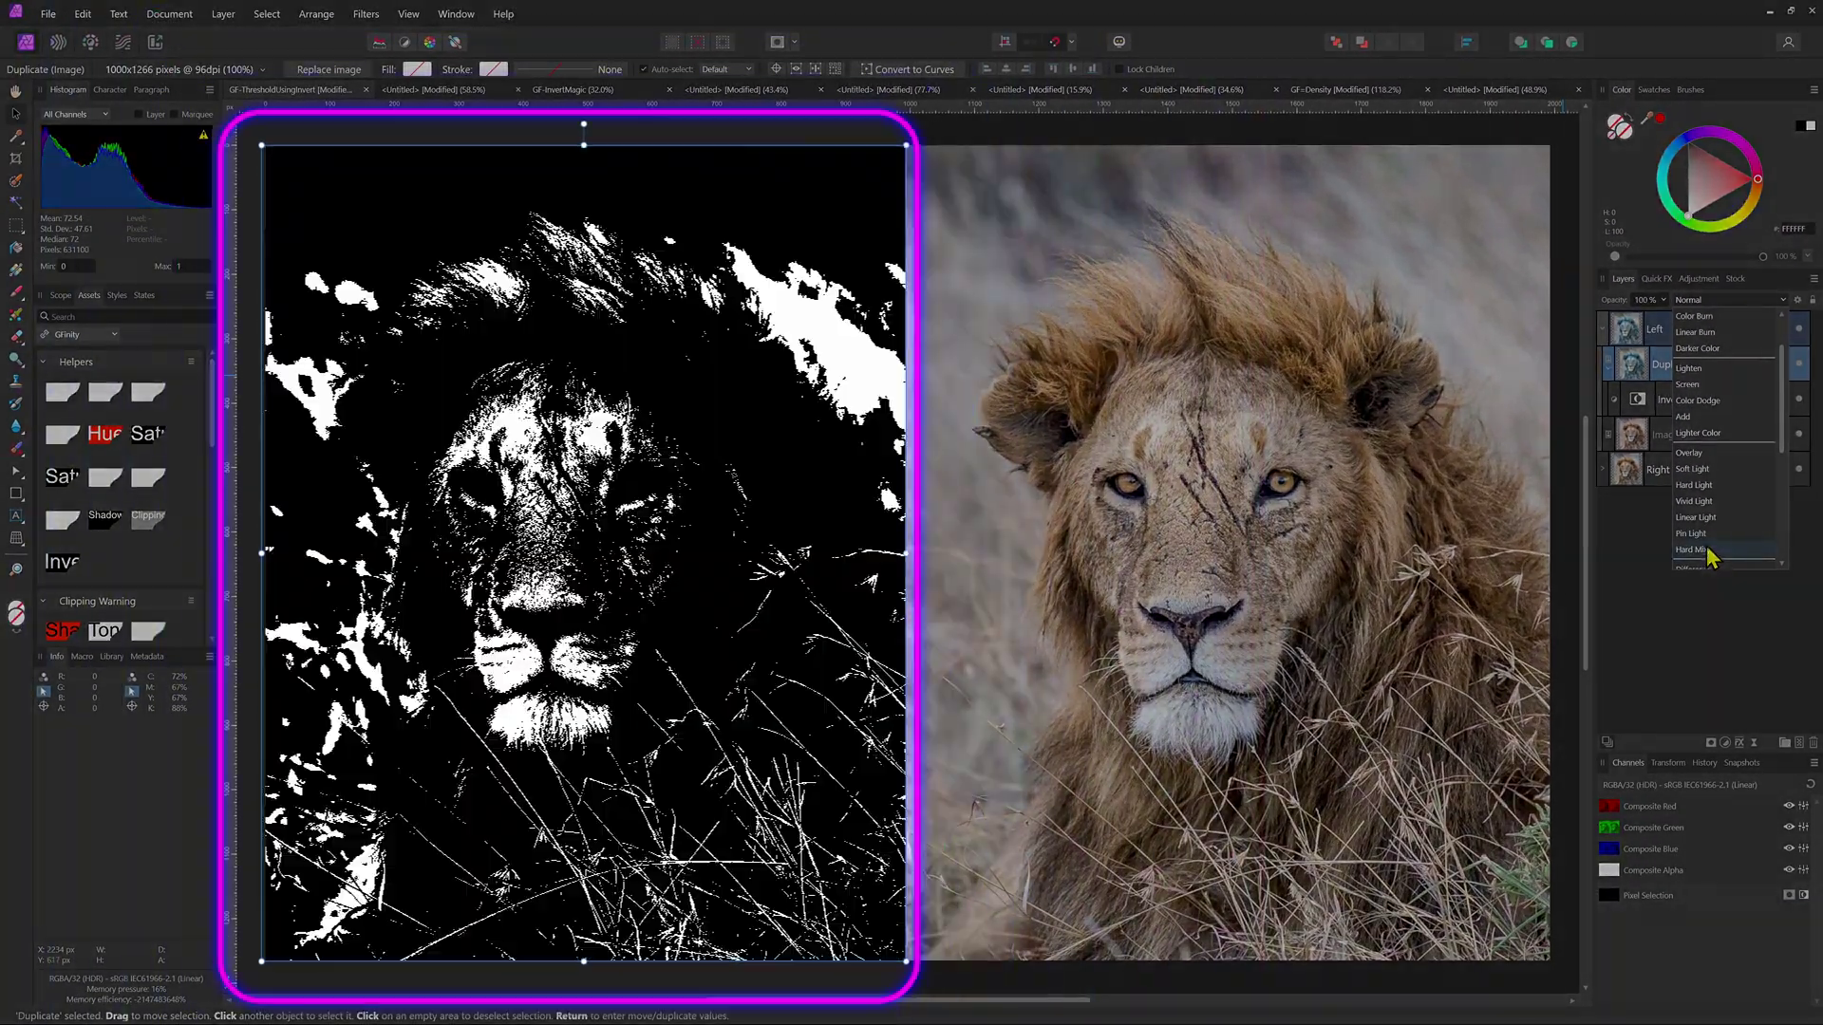
click(1709, 551)
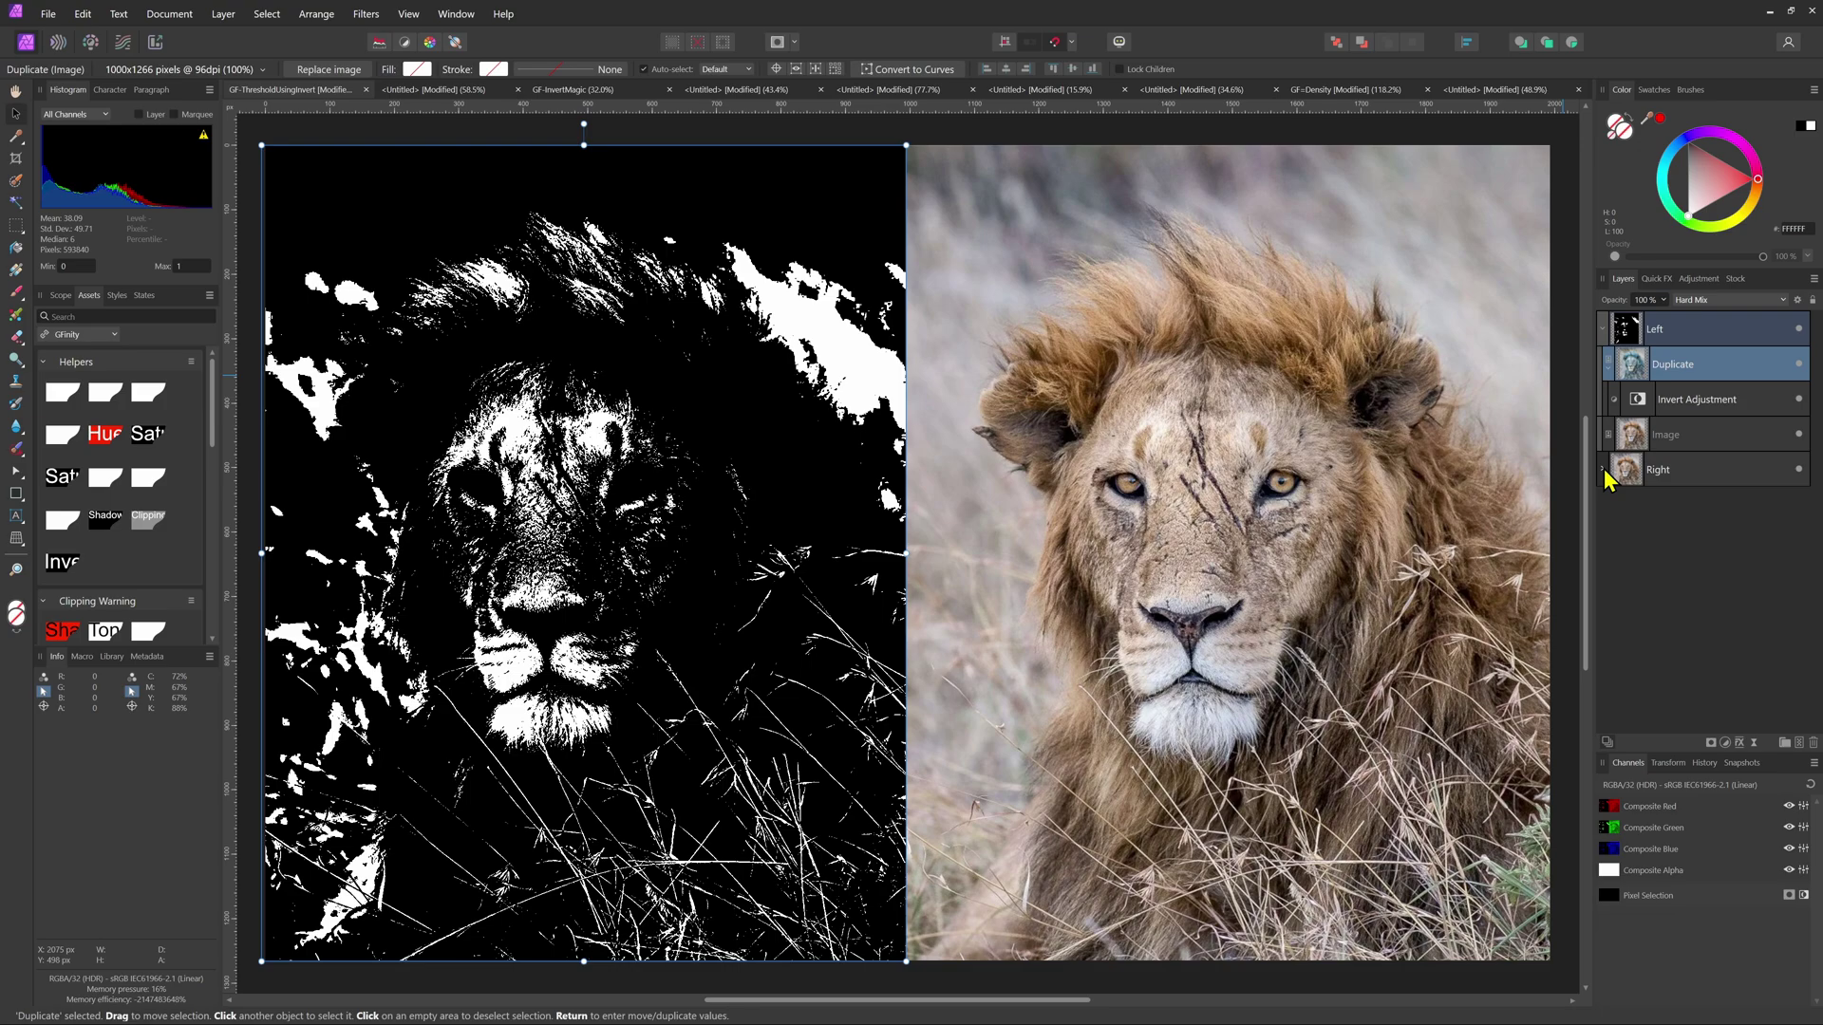
click(1603, 469)
click(1671, 506)
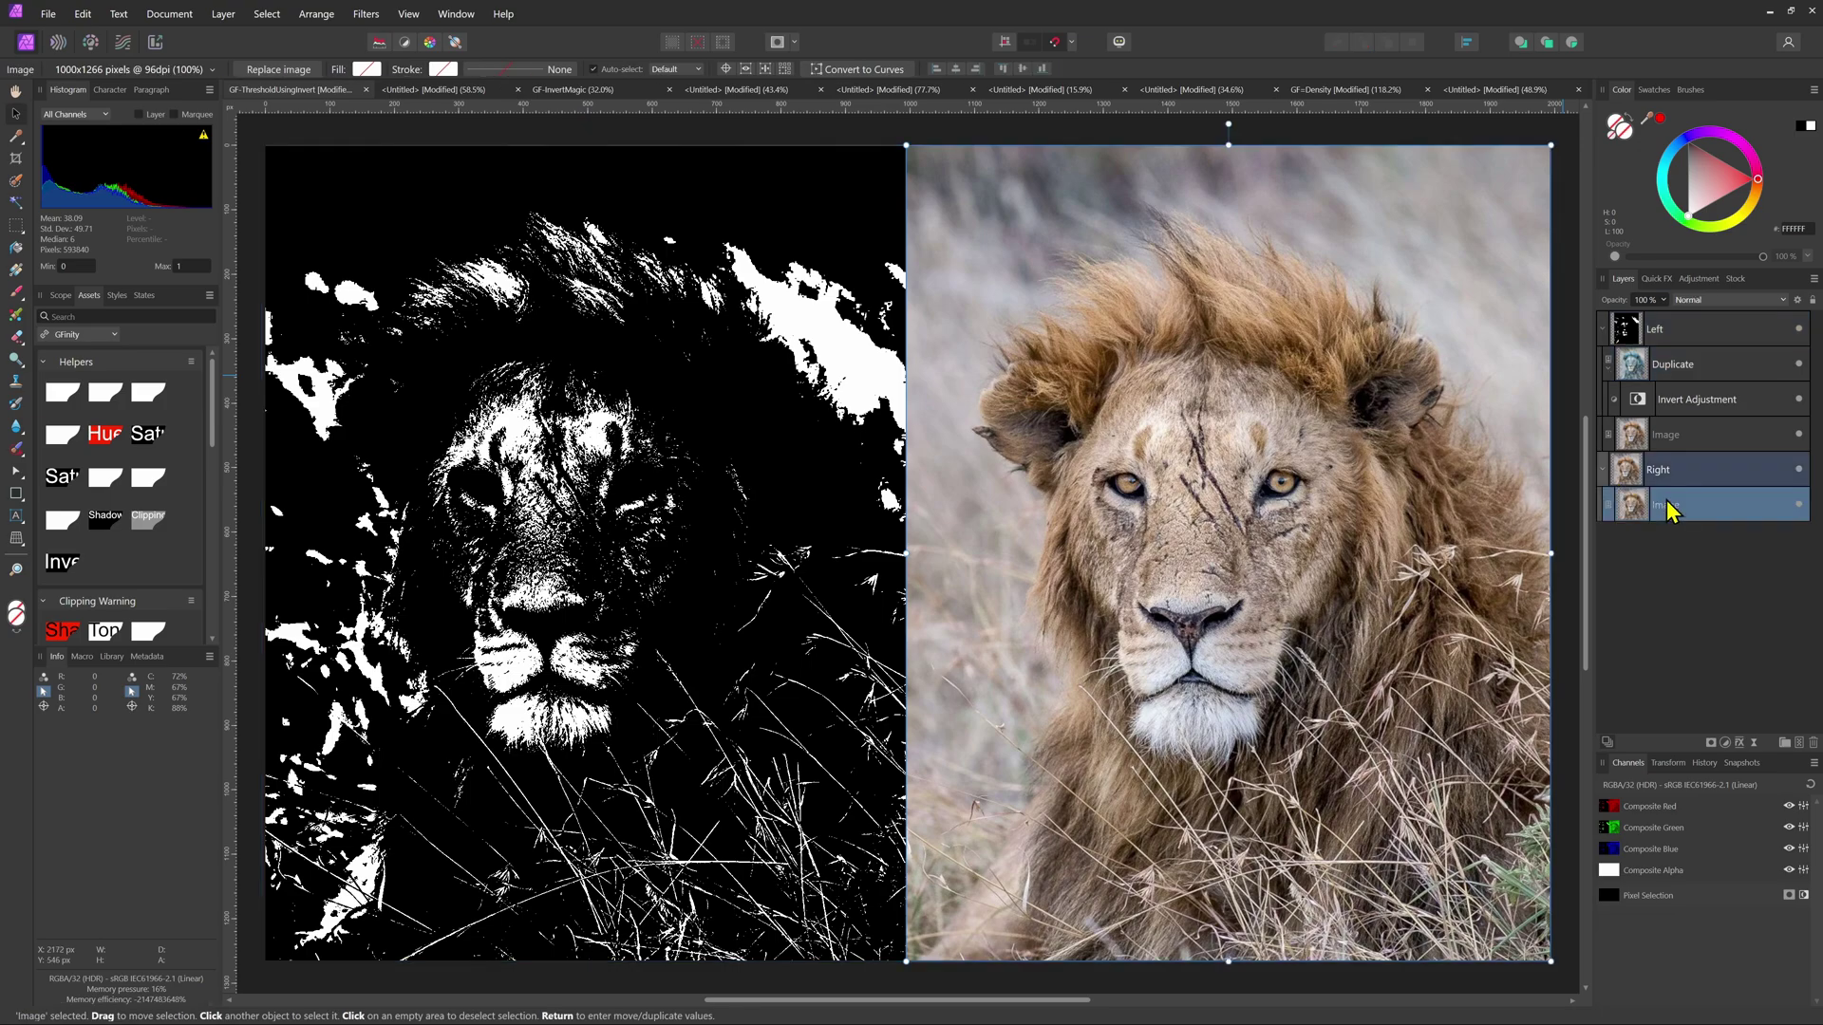
Add a trial Threshold adjustment to the right lion, then delete it again
click(1725, 742)
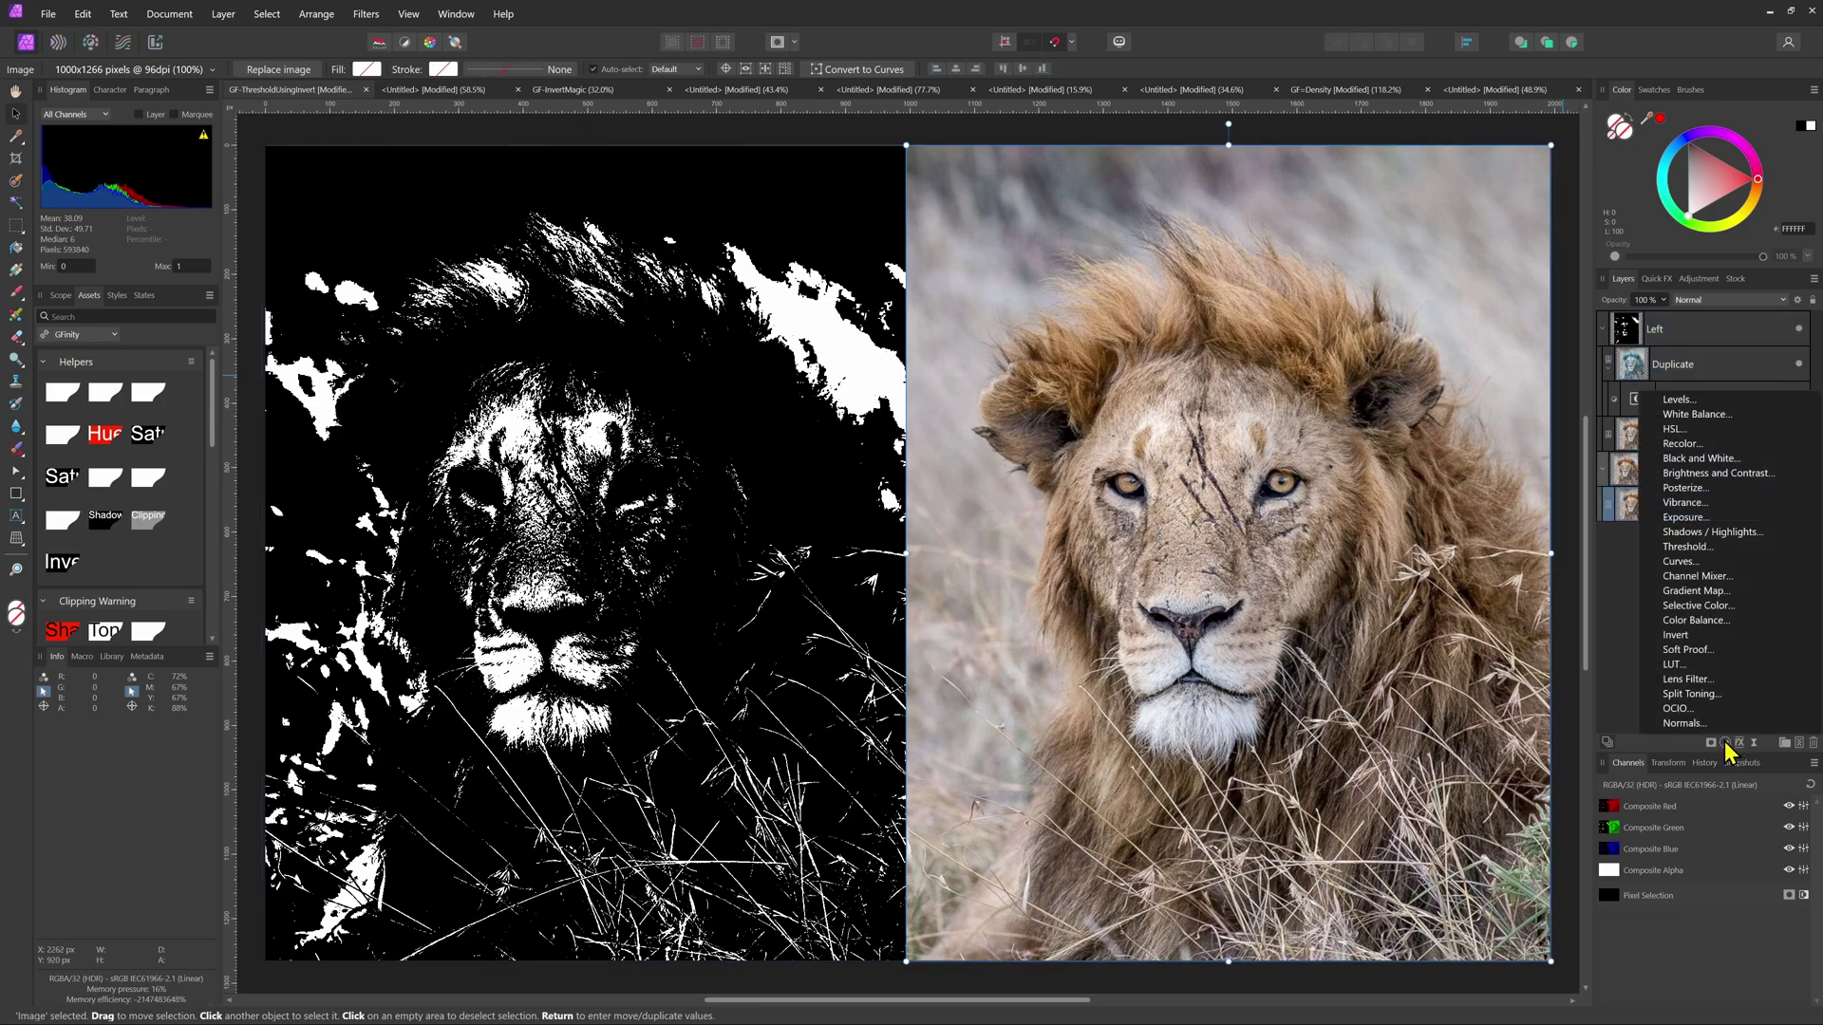
click(1686, 547)
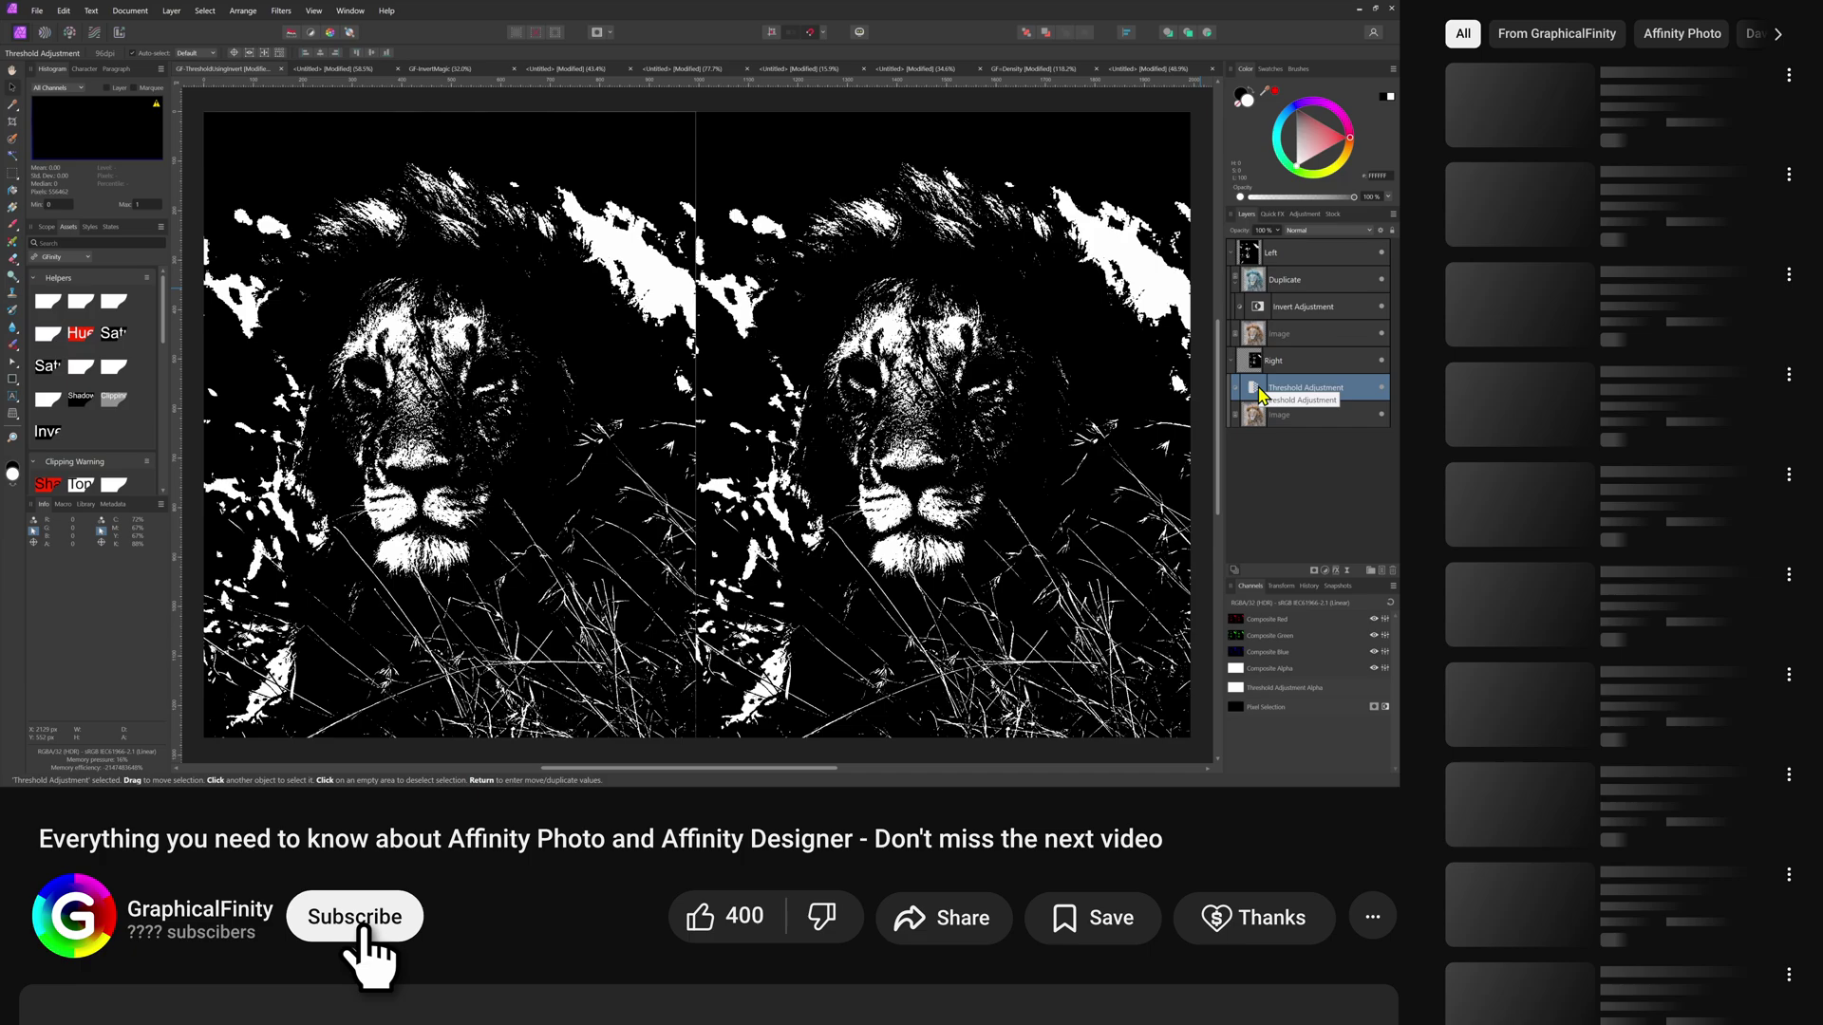
key(Delete)
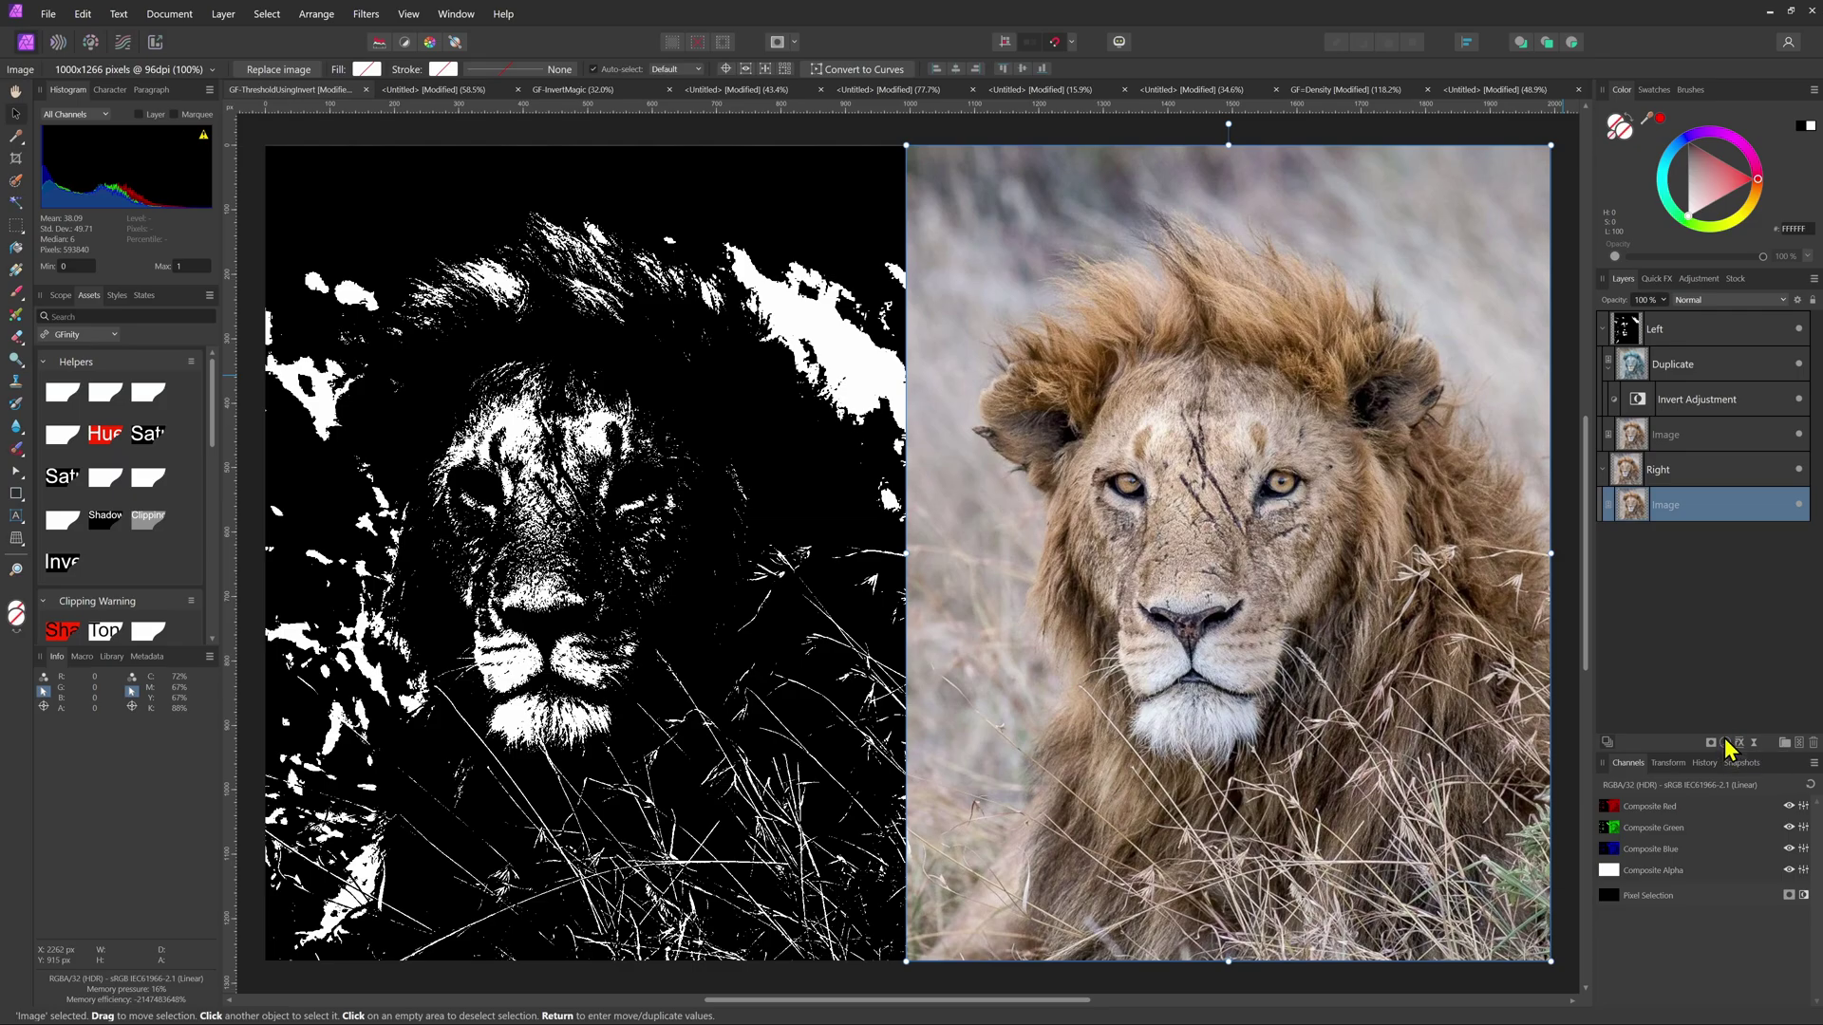
Add an Invert adjustment to the right lion and set its blend mode to Hue
click(1725, 743)
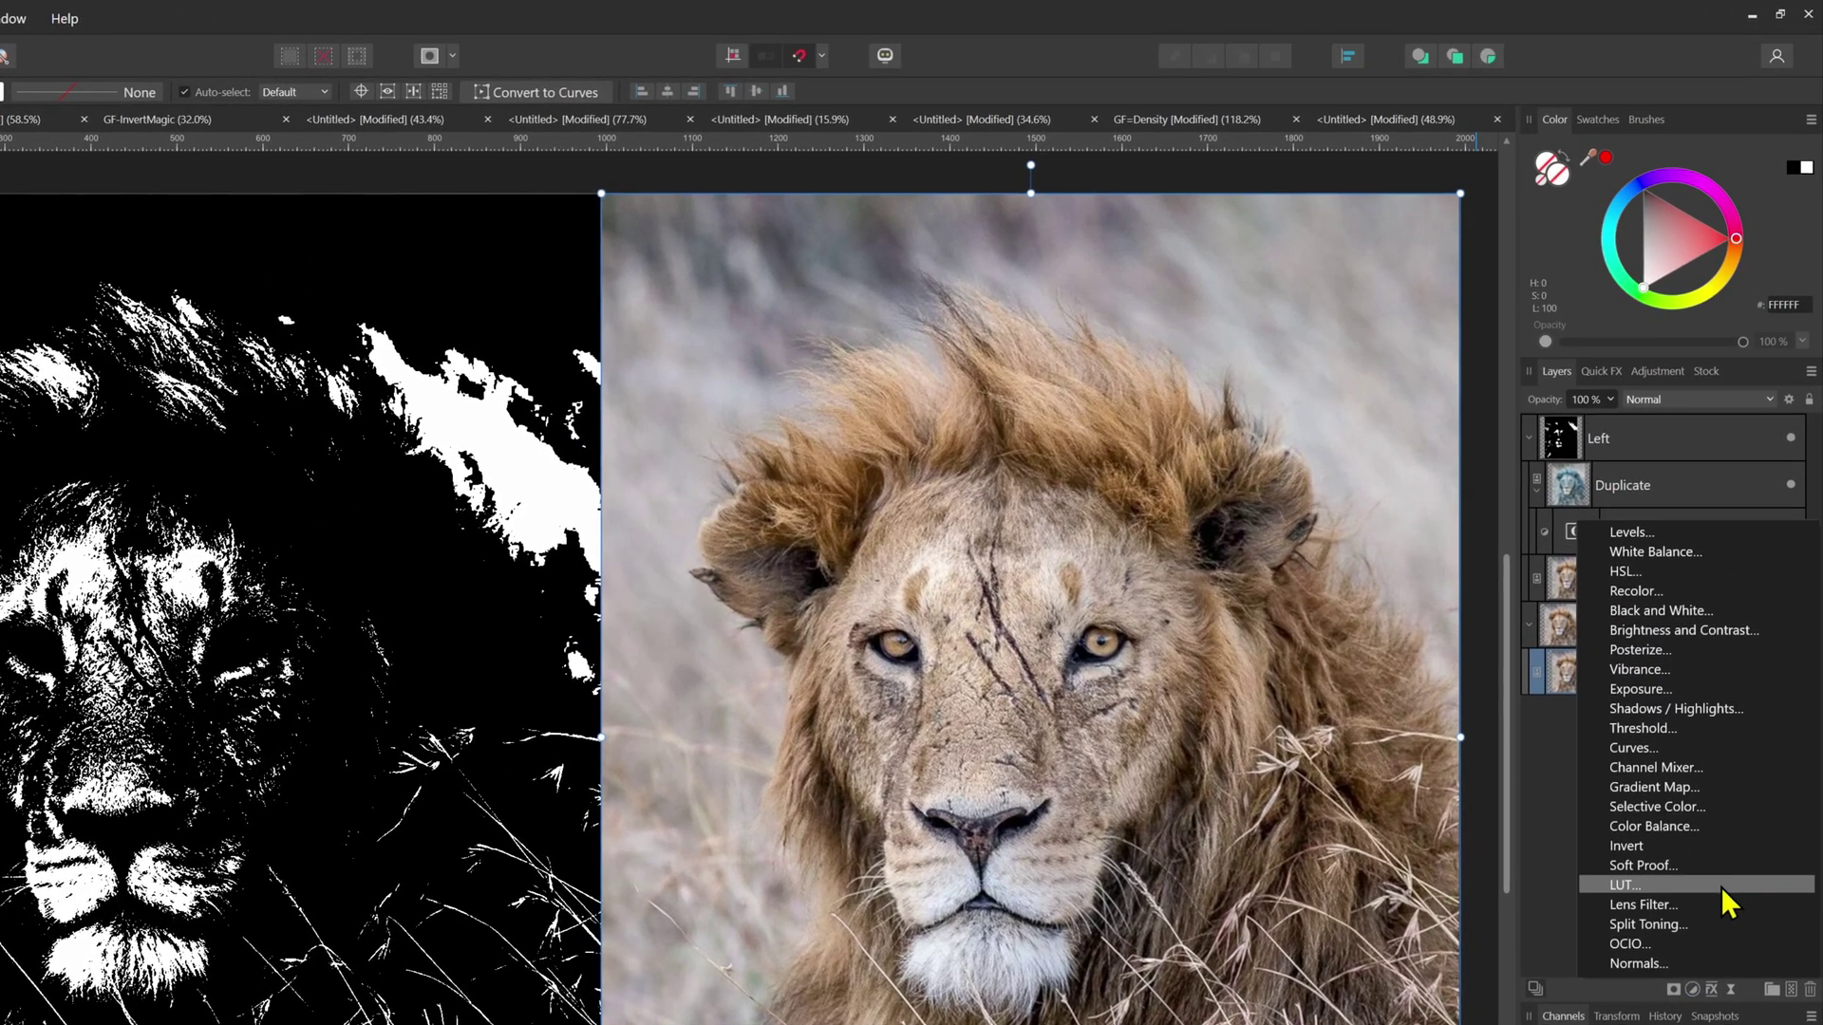
click(1629, 848)
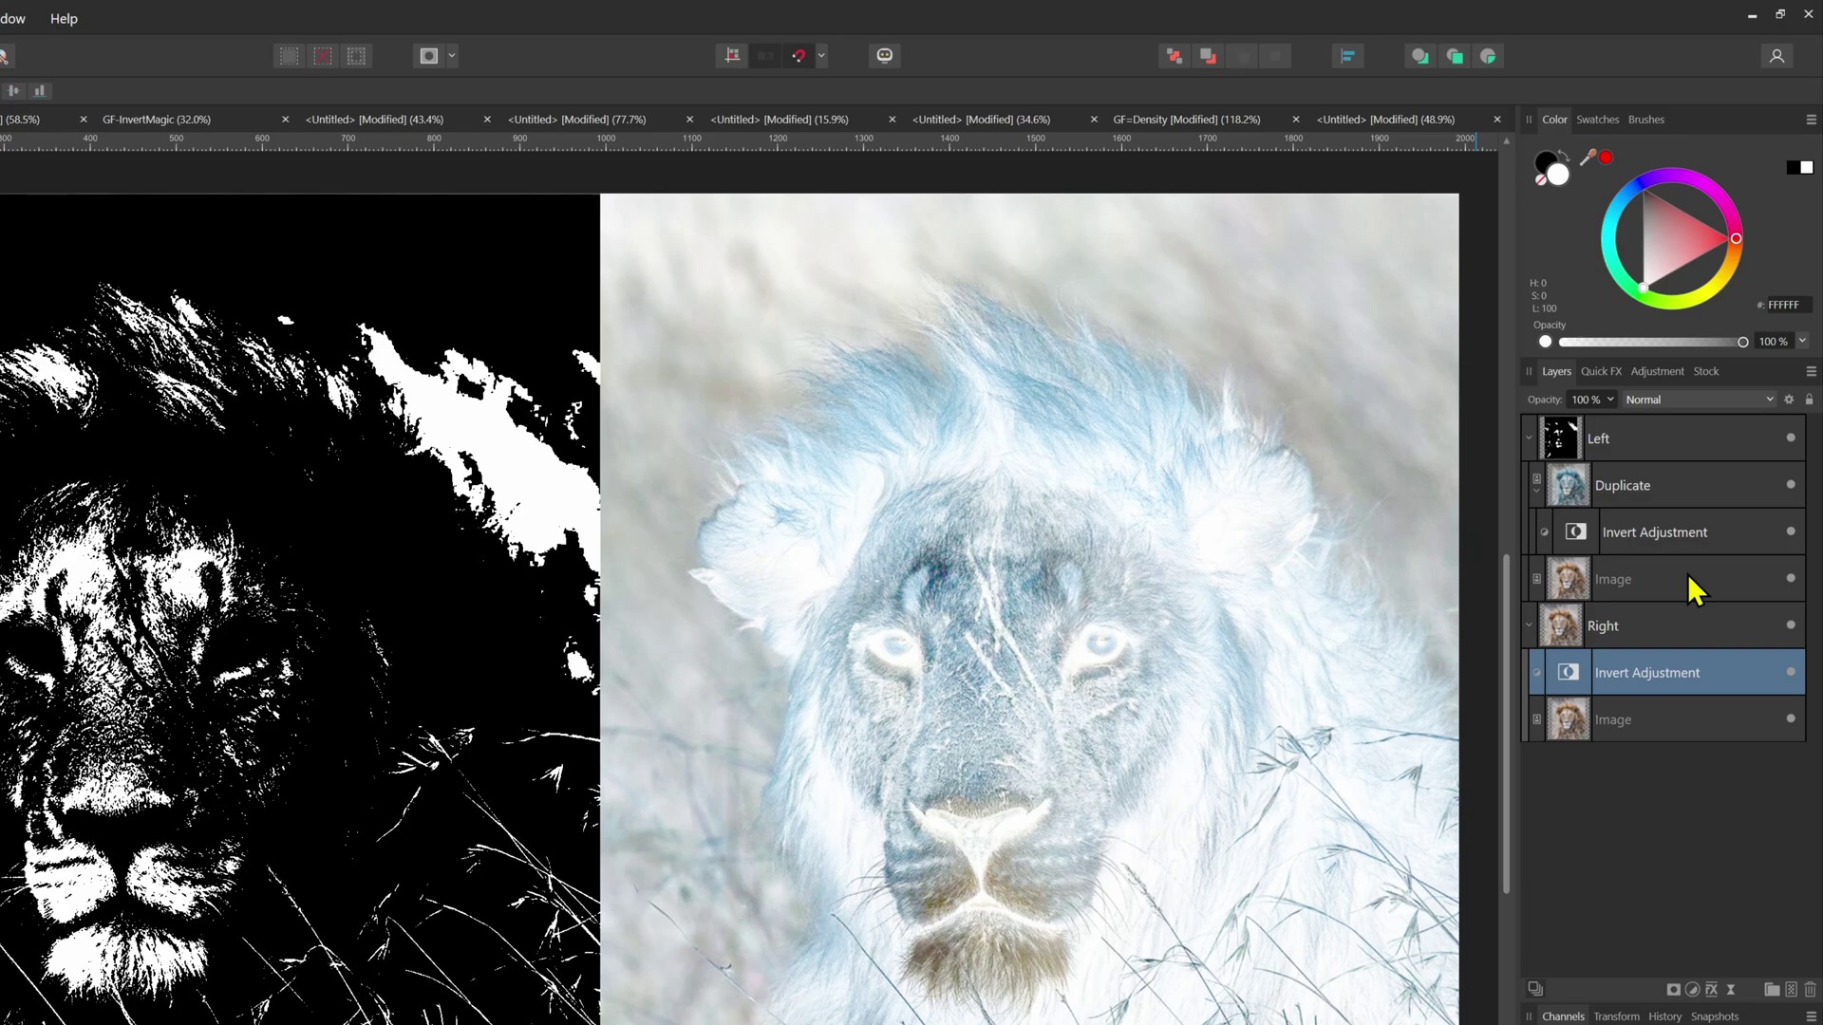
click(1676, 400)
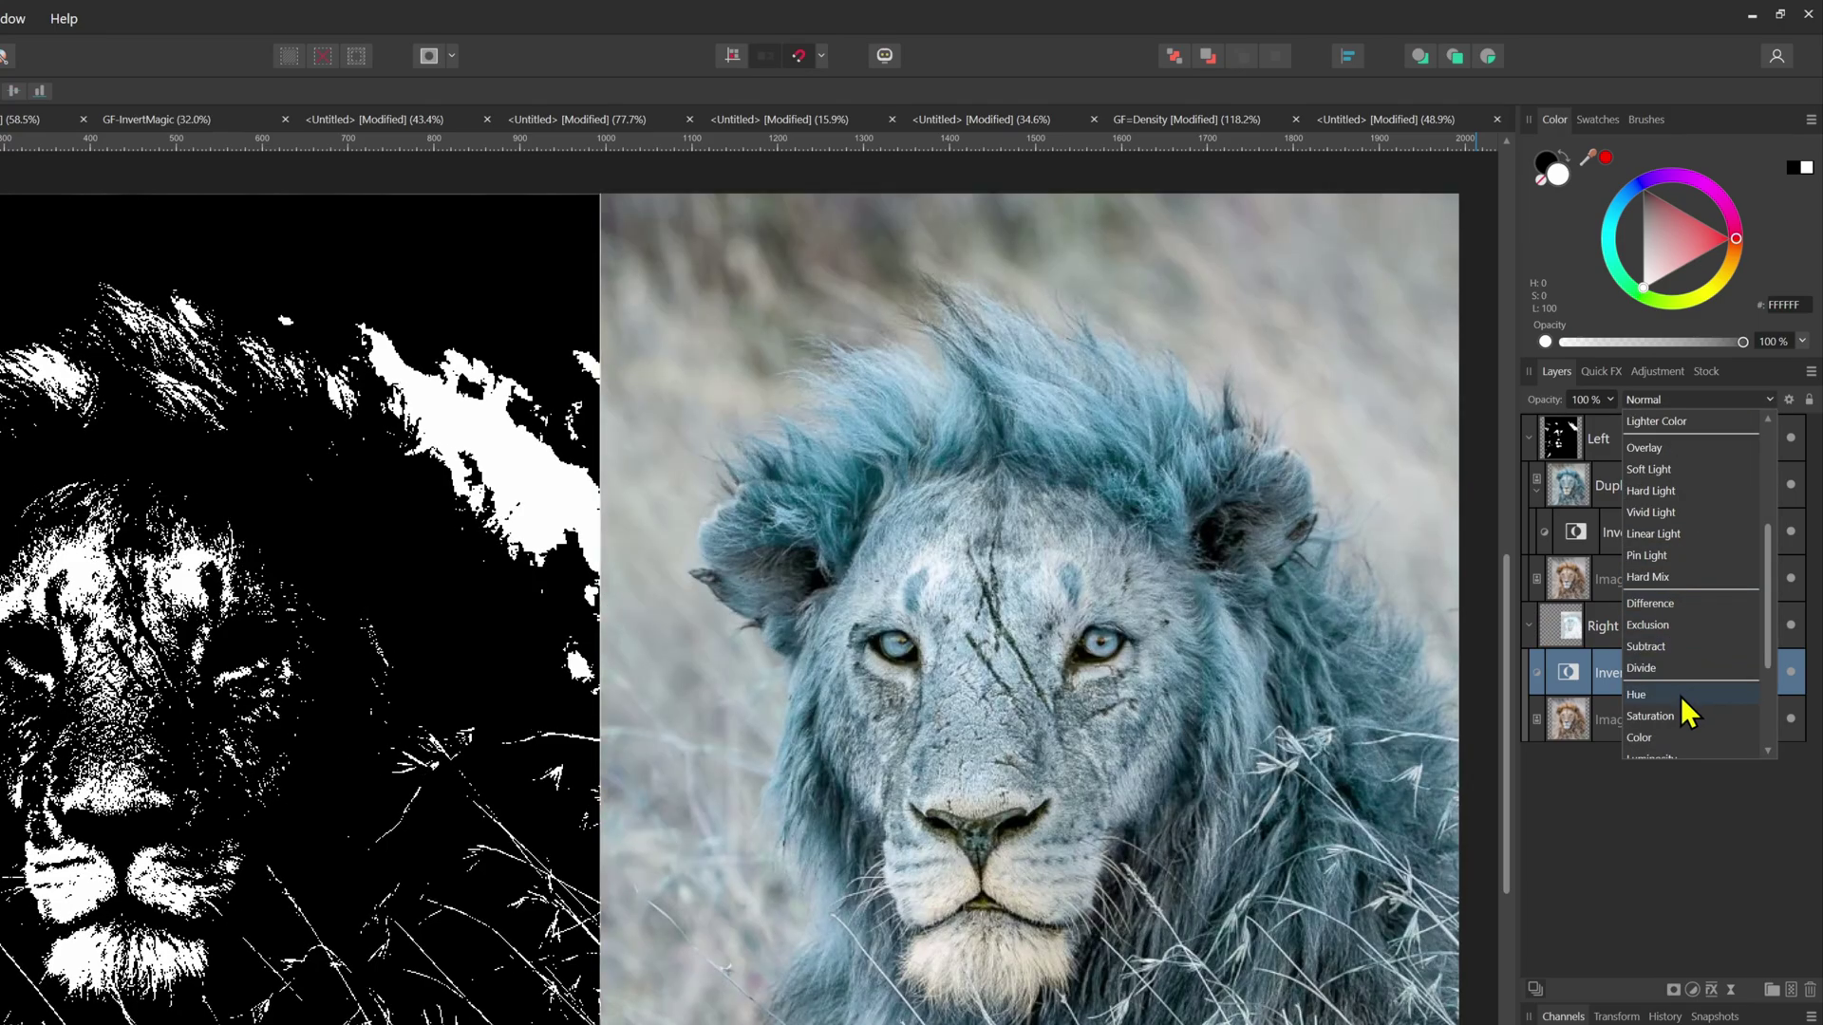
click(1680, 697)
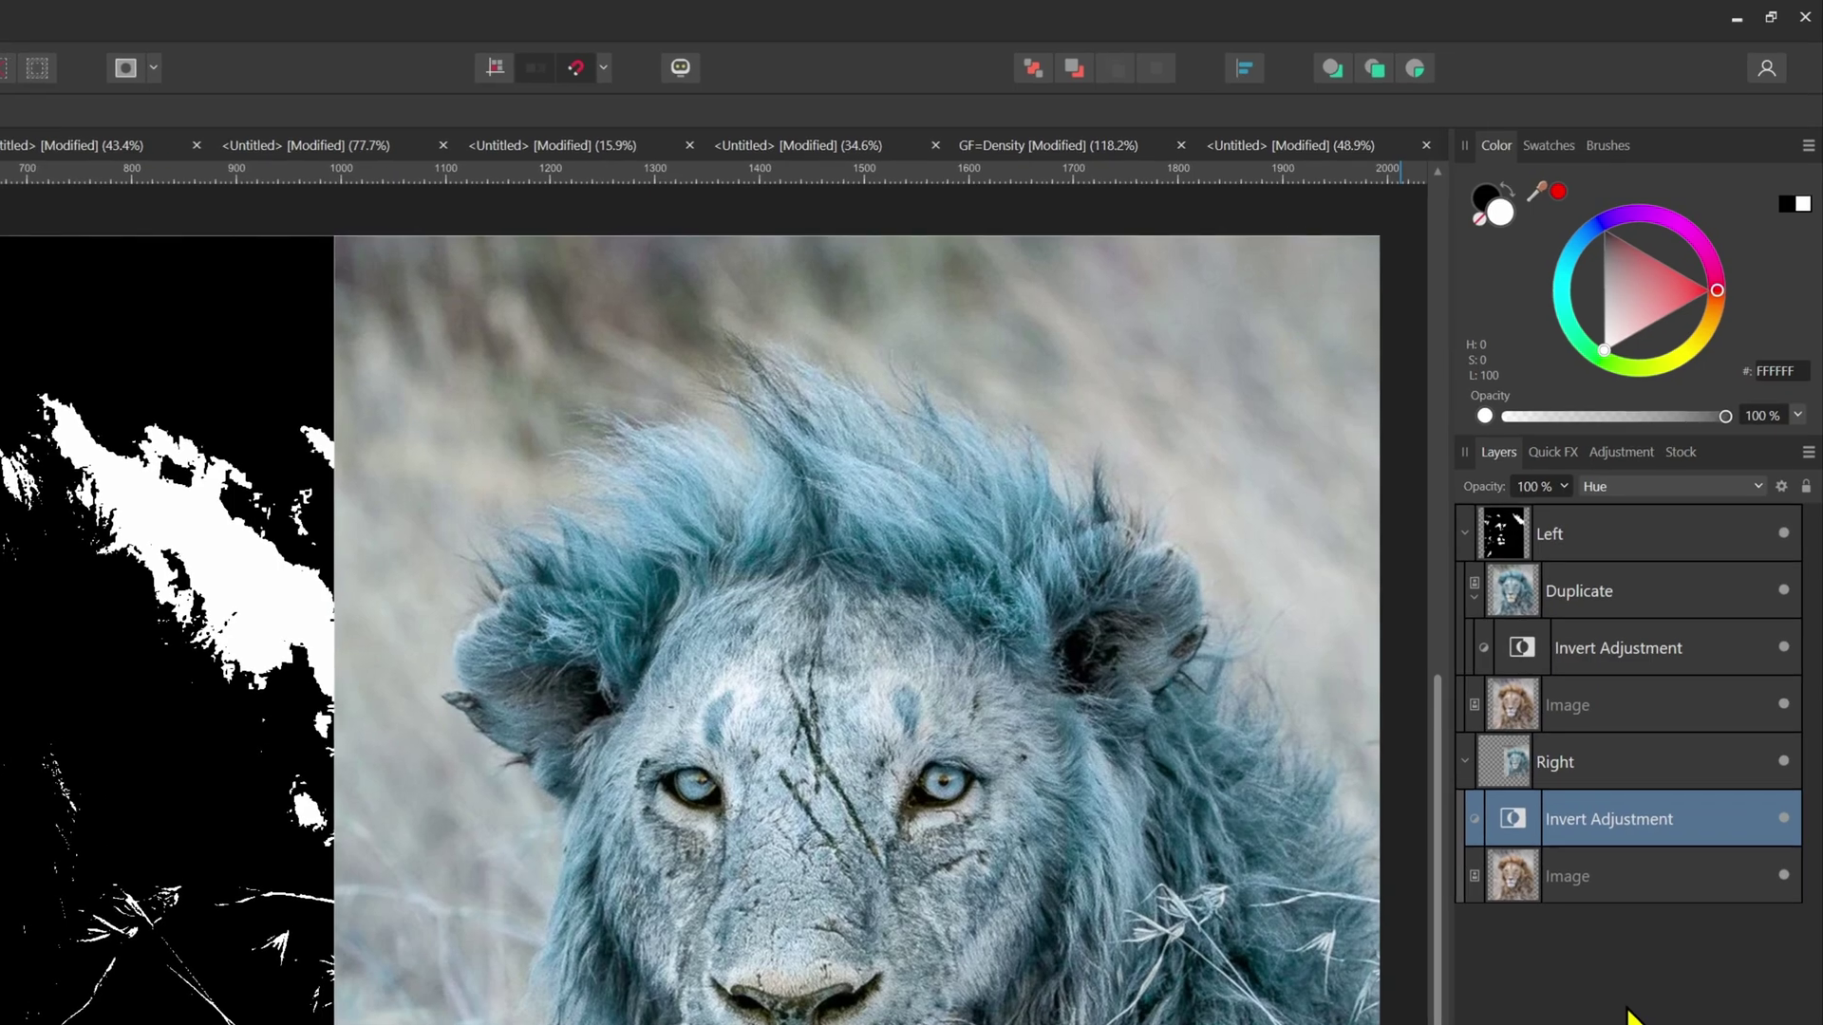
click(1647, 468)
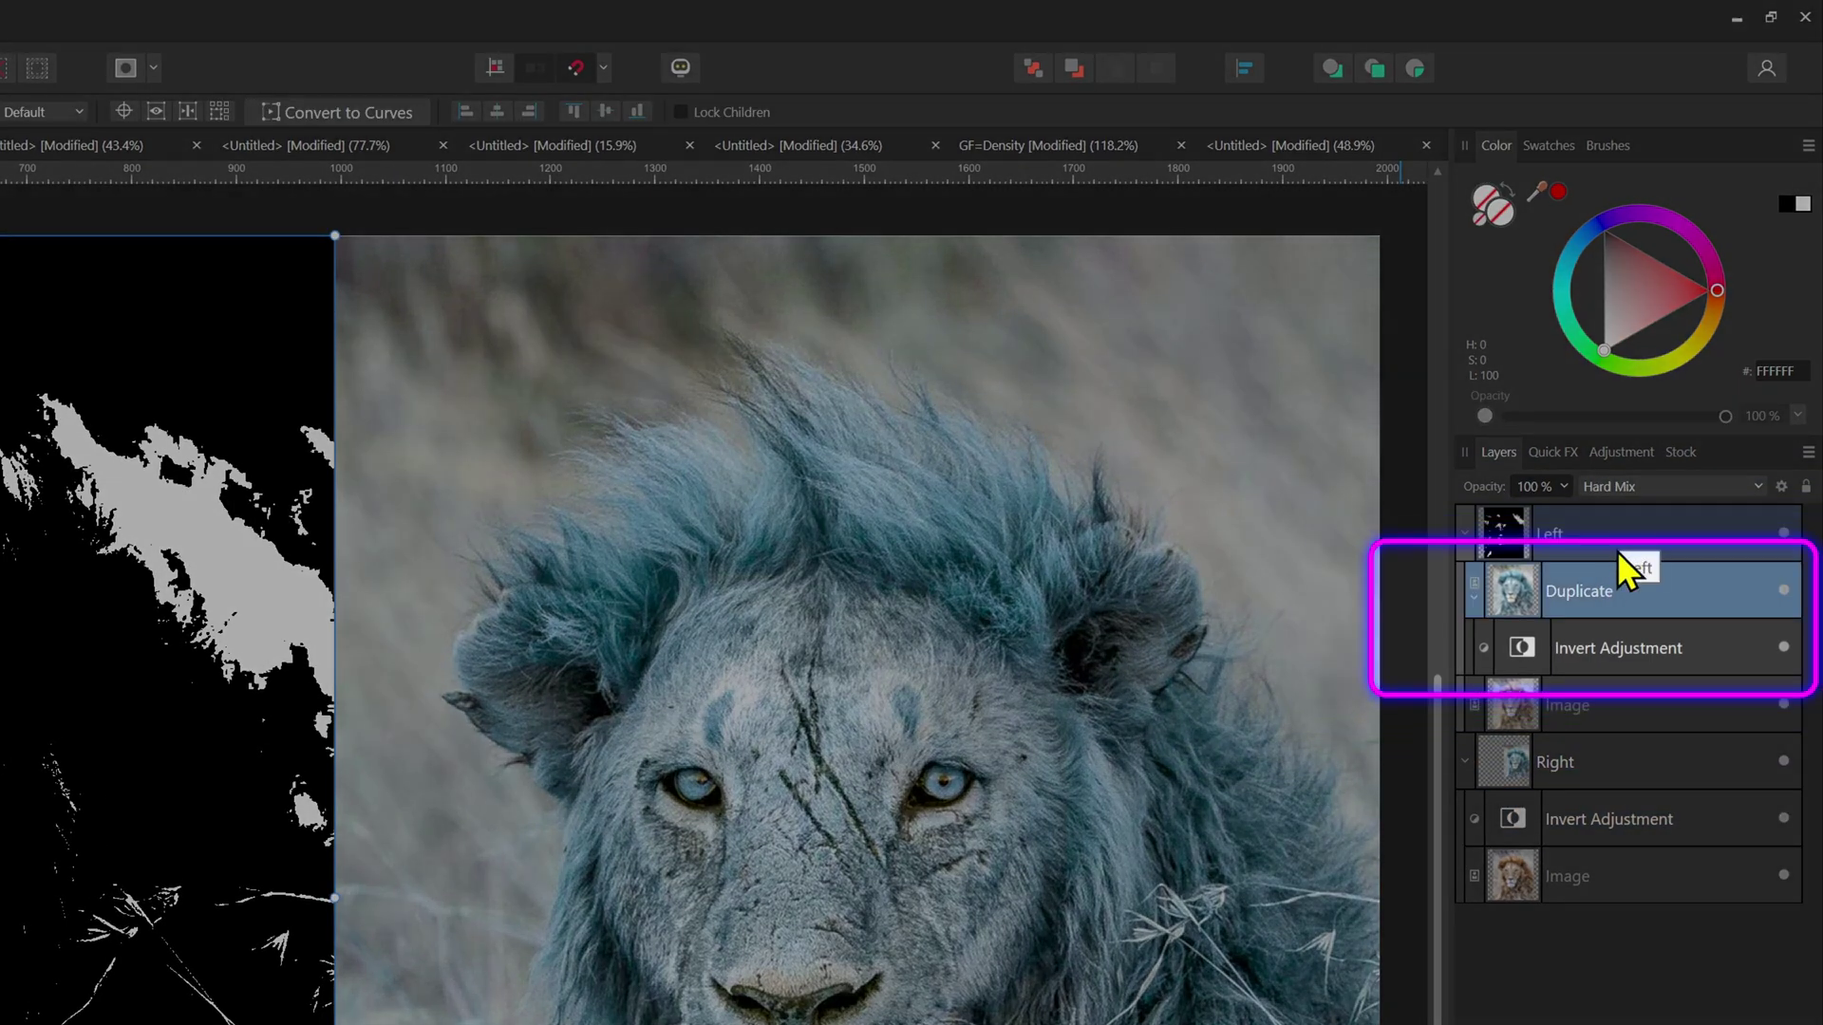
click(1591, 817)
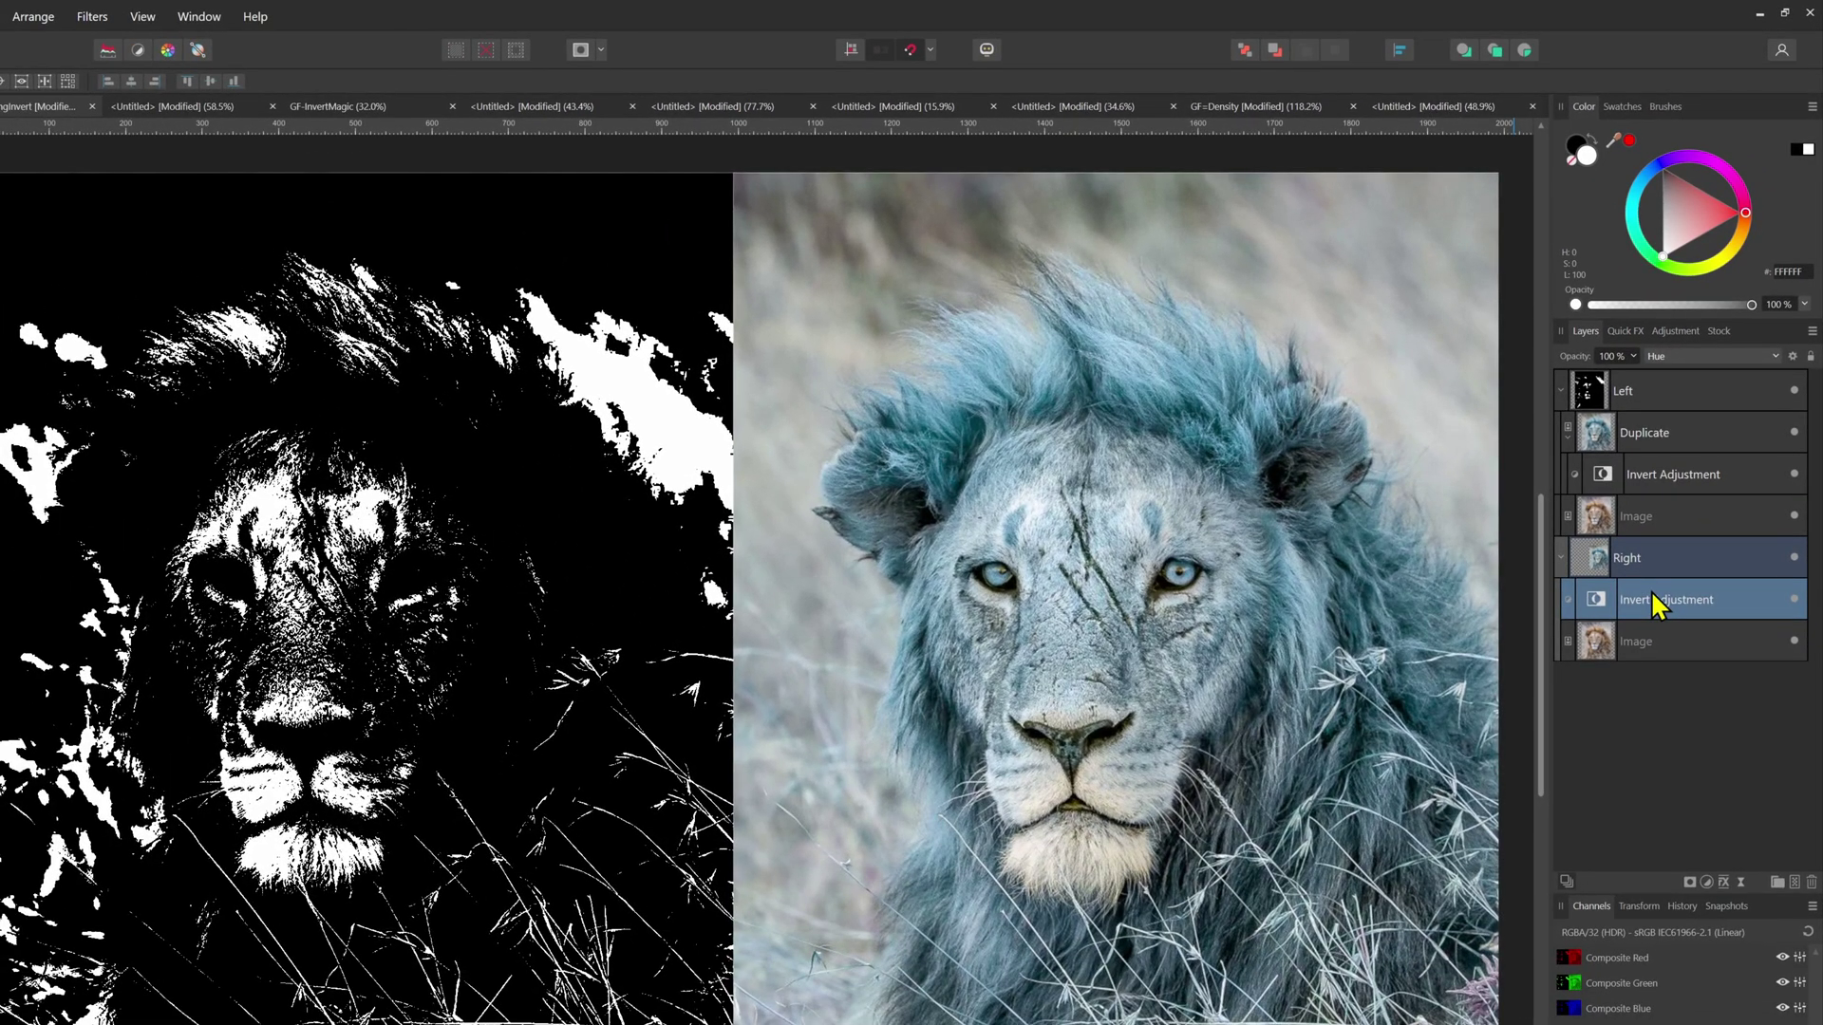
Group the right Invert adjustment and switch the new group's blend mode from Passthrough to Hard Mix
right_click(1657, 605)
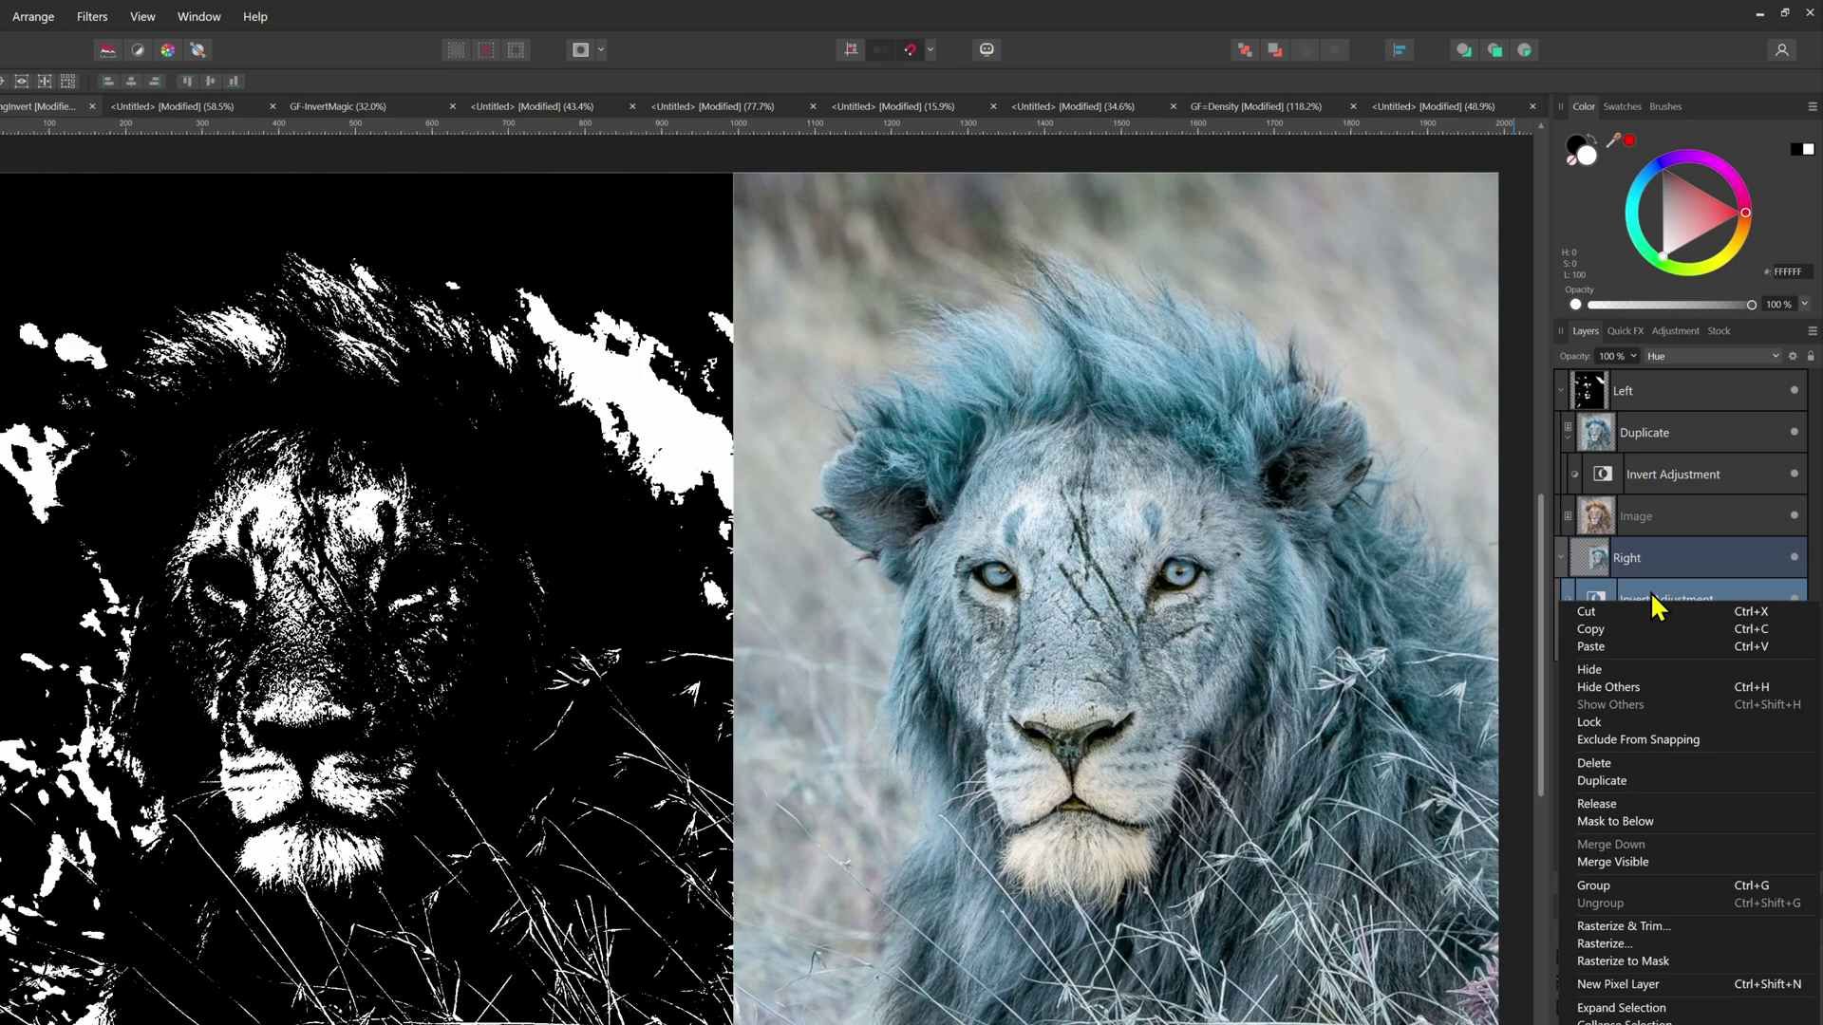
click(1640, 887)
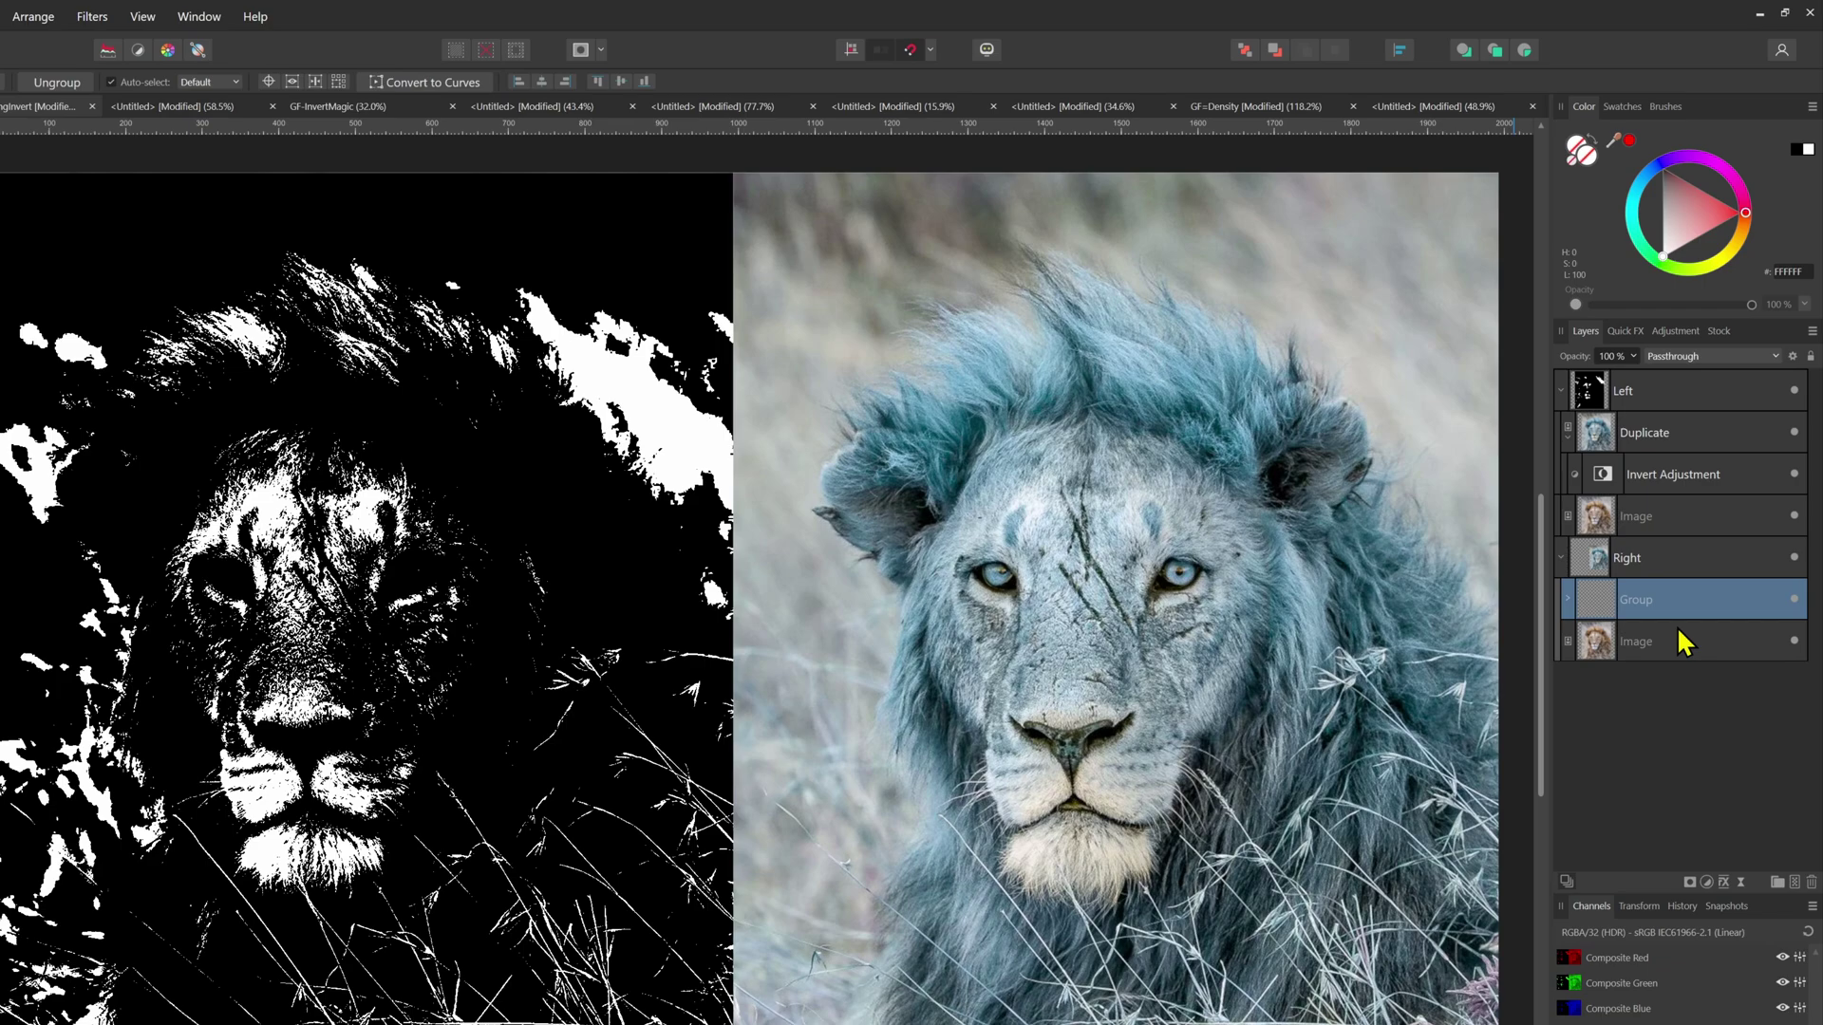
click(1703, 355)
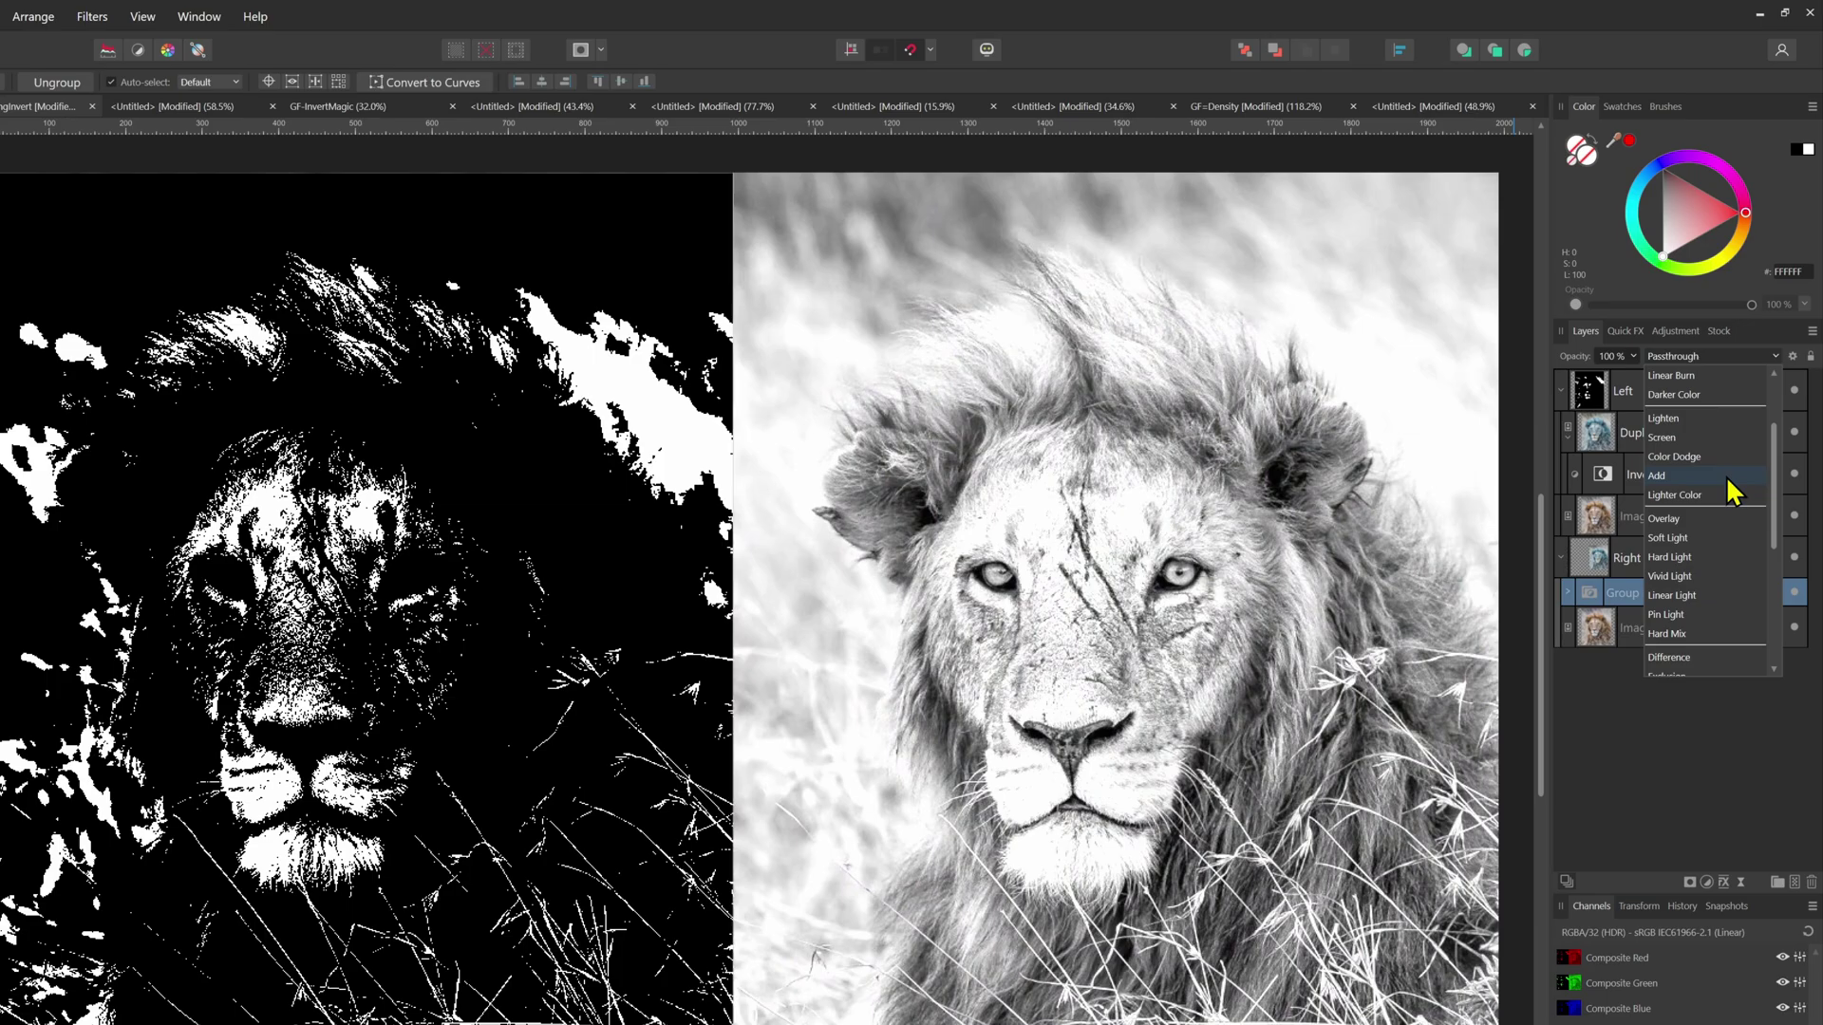
scroll(1693, 636, down, 2)
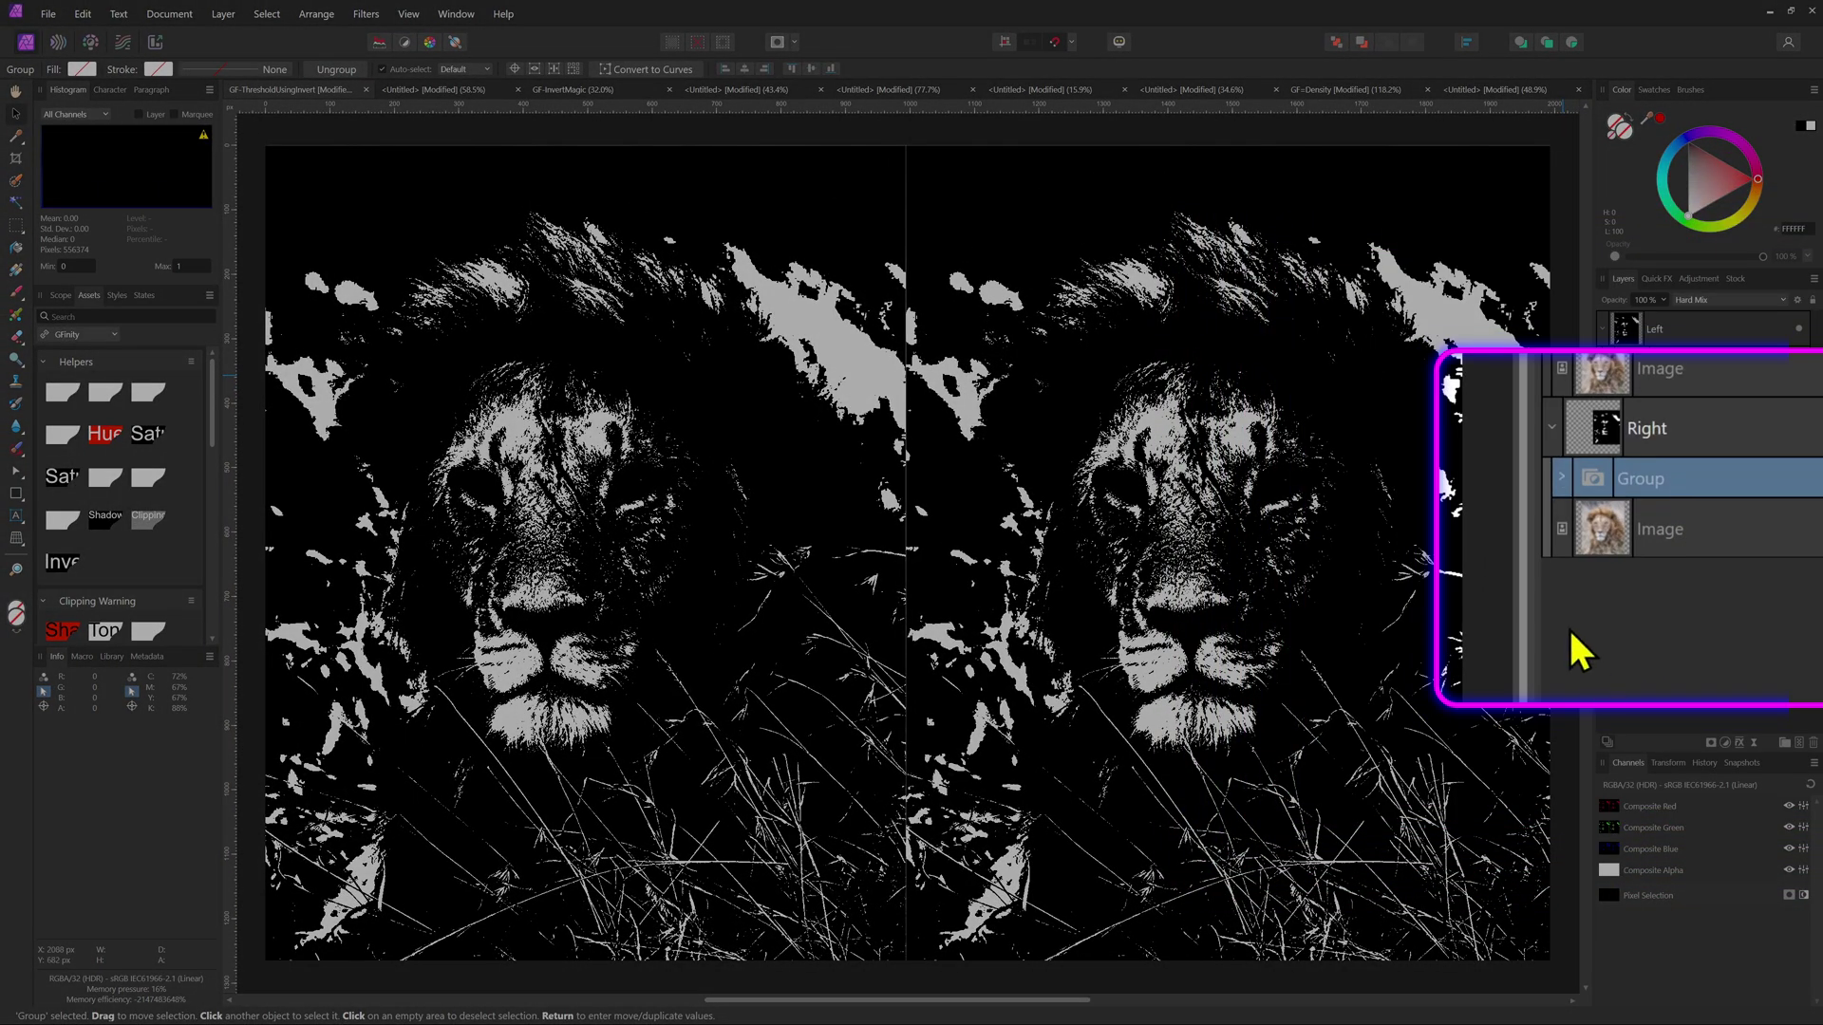
Make the Hard Mix group a child of the right lion's Image layer
drag(1587, 478, 1696, 528)
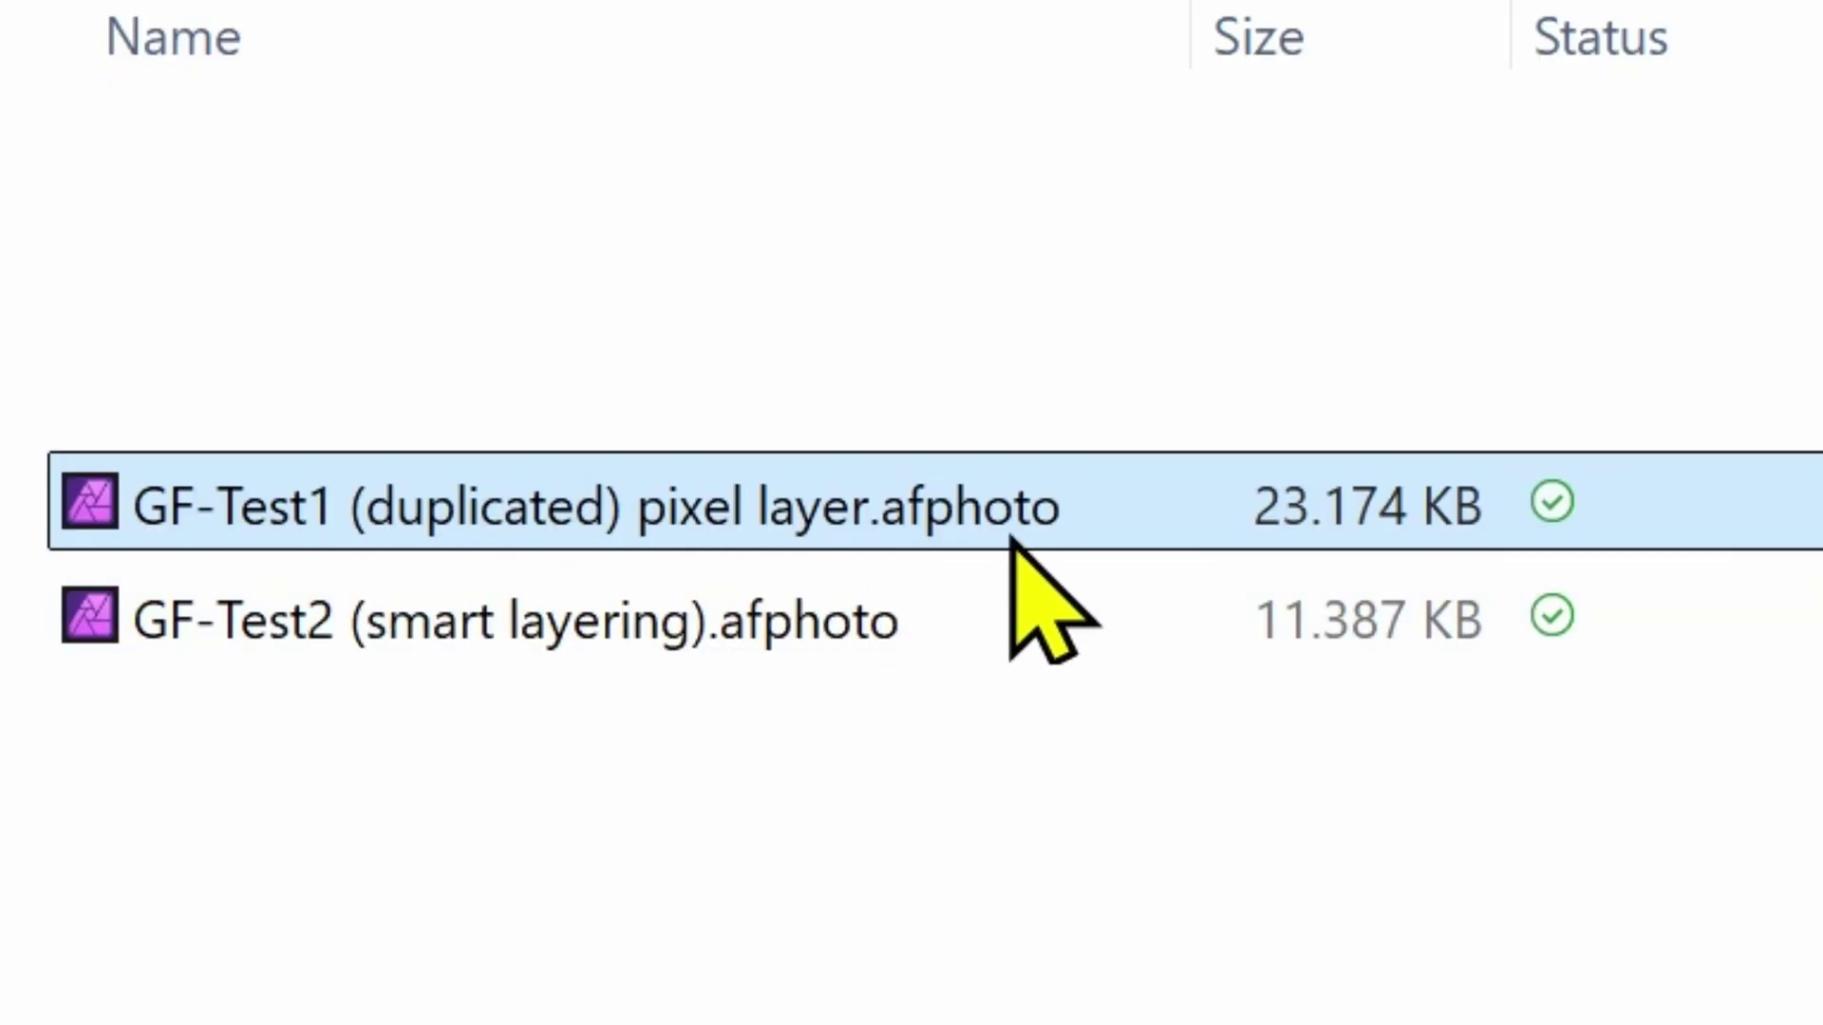
click(941, 619)
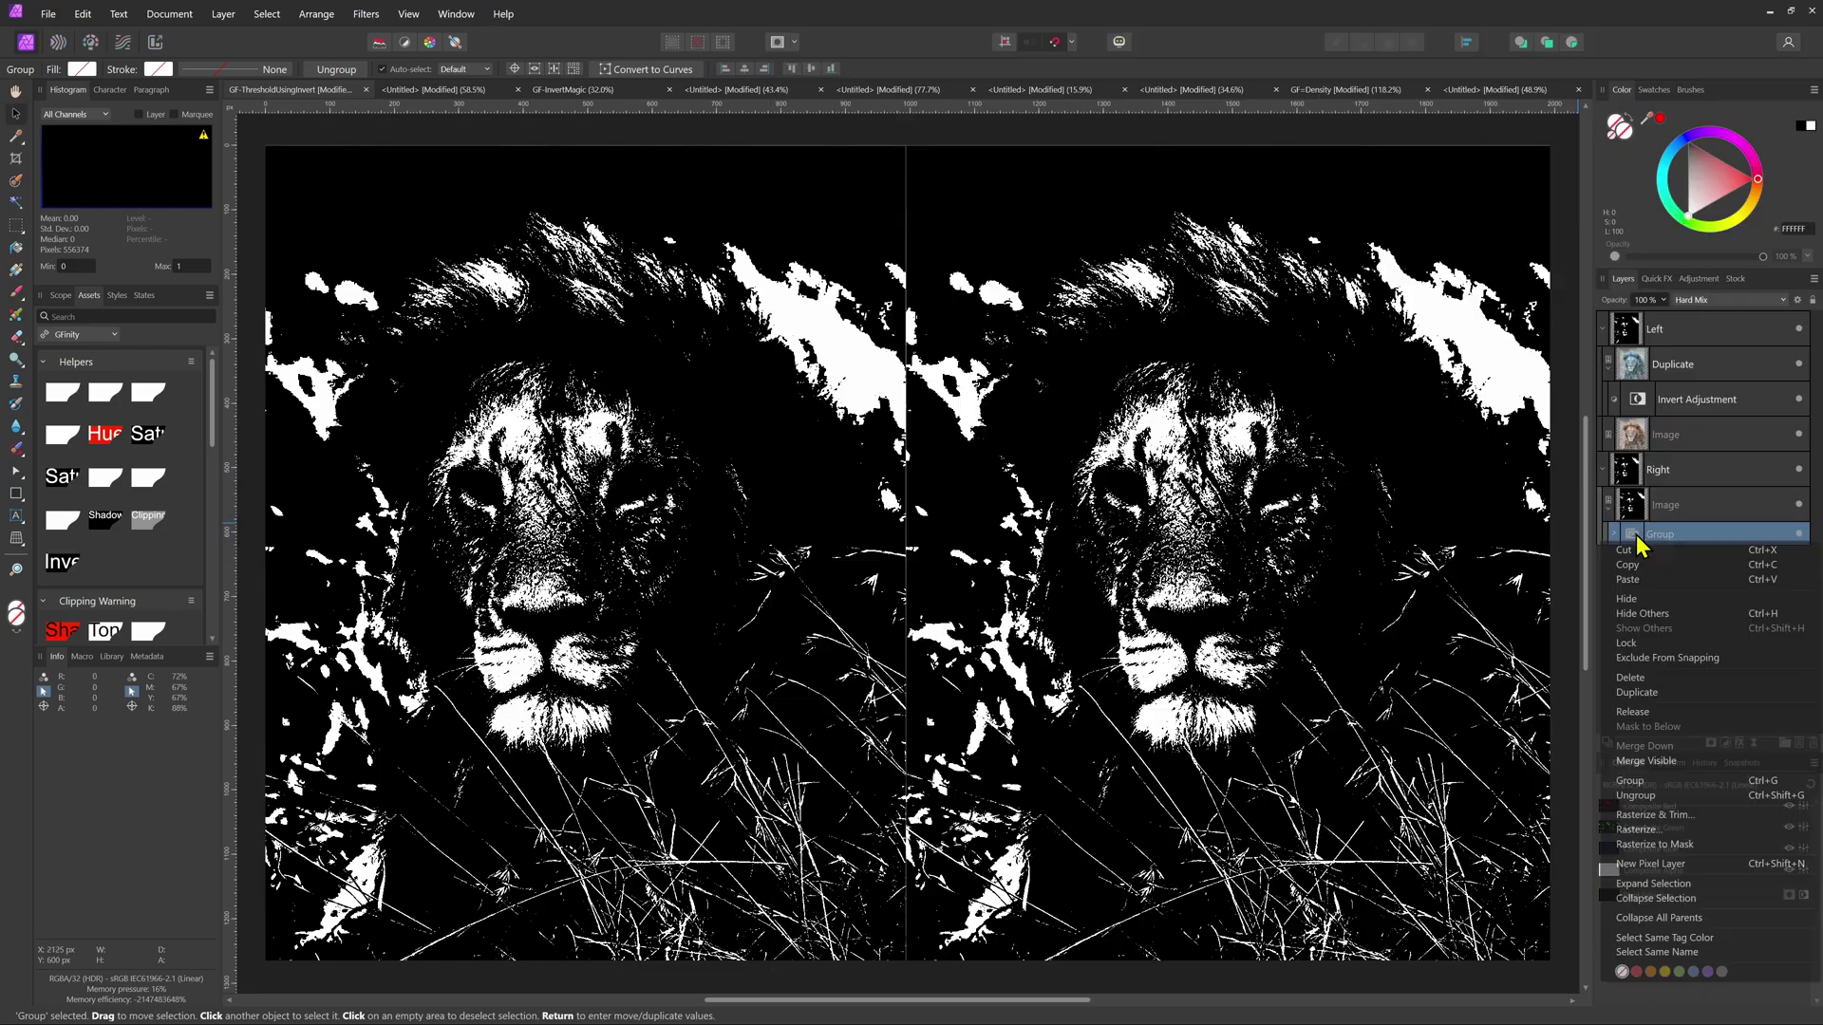
Copy the Hard Mix invert group and paste it into the city photo document
right_click(1613, 532)
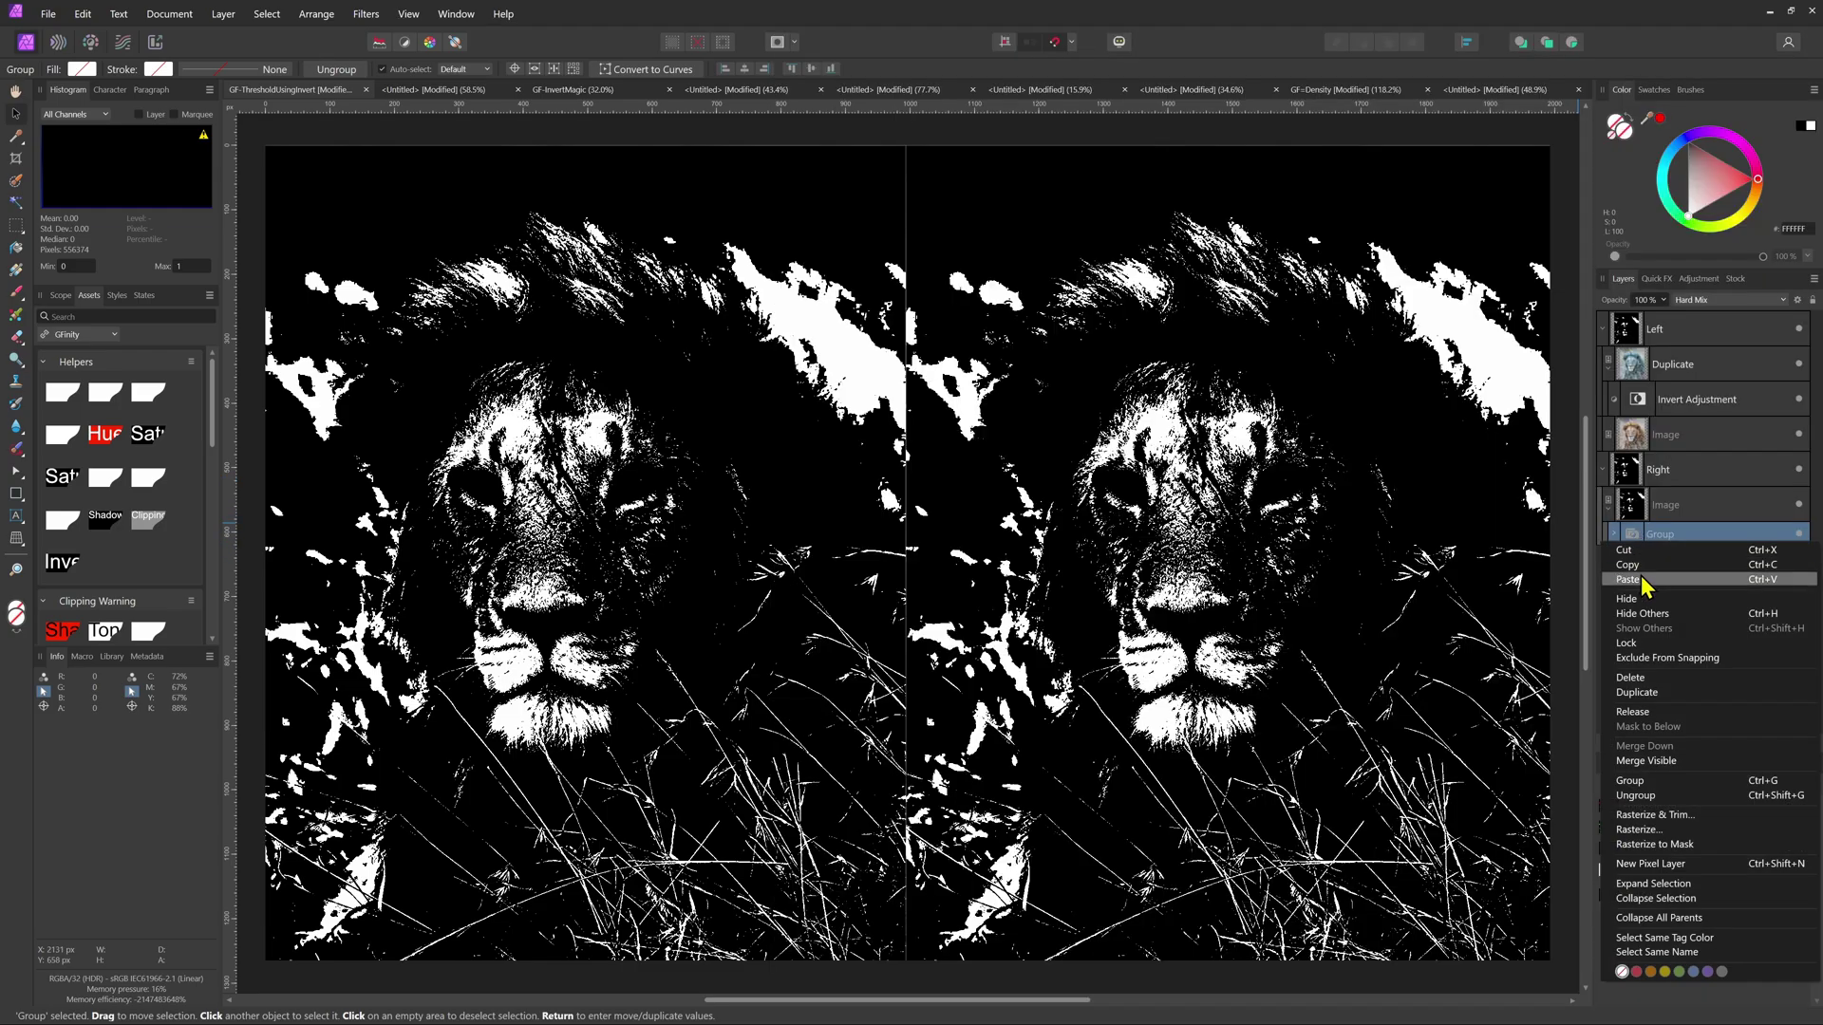
click(1627, 564)
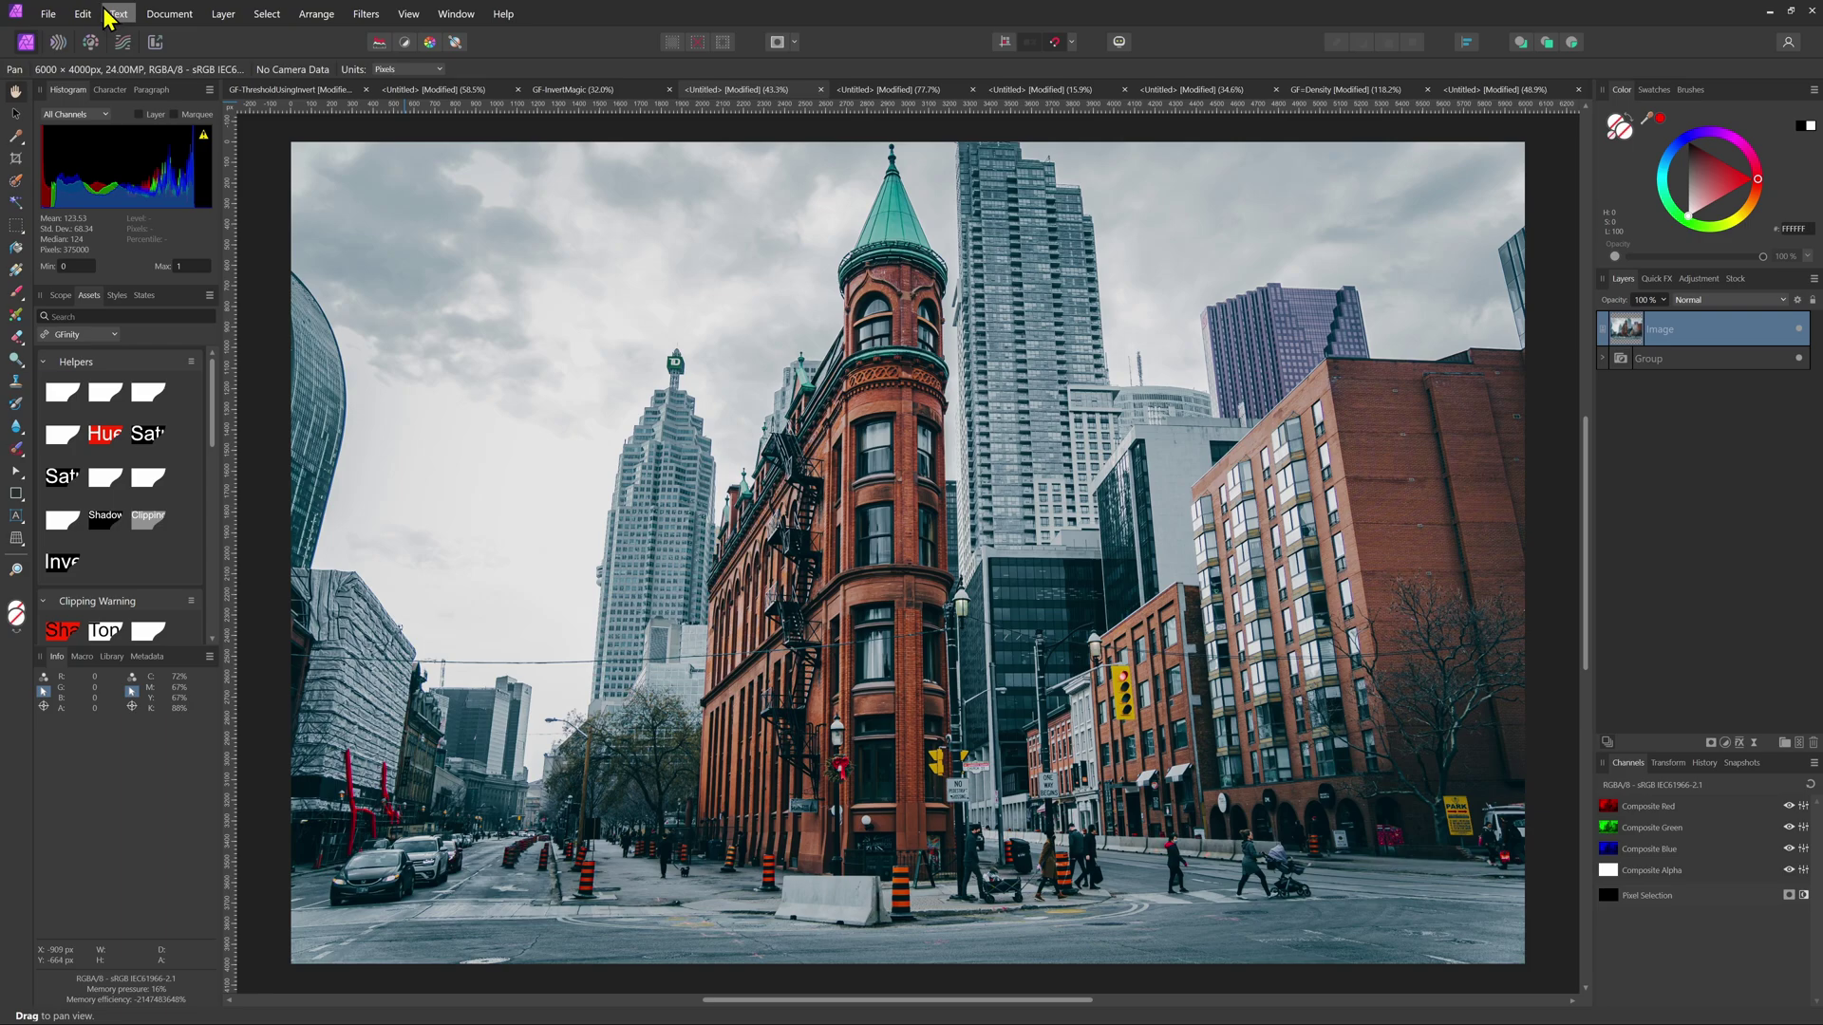
click(81, 14)
click(87, 109)
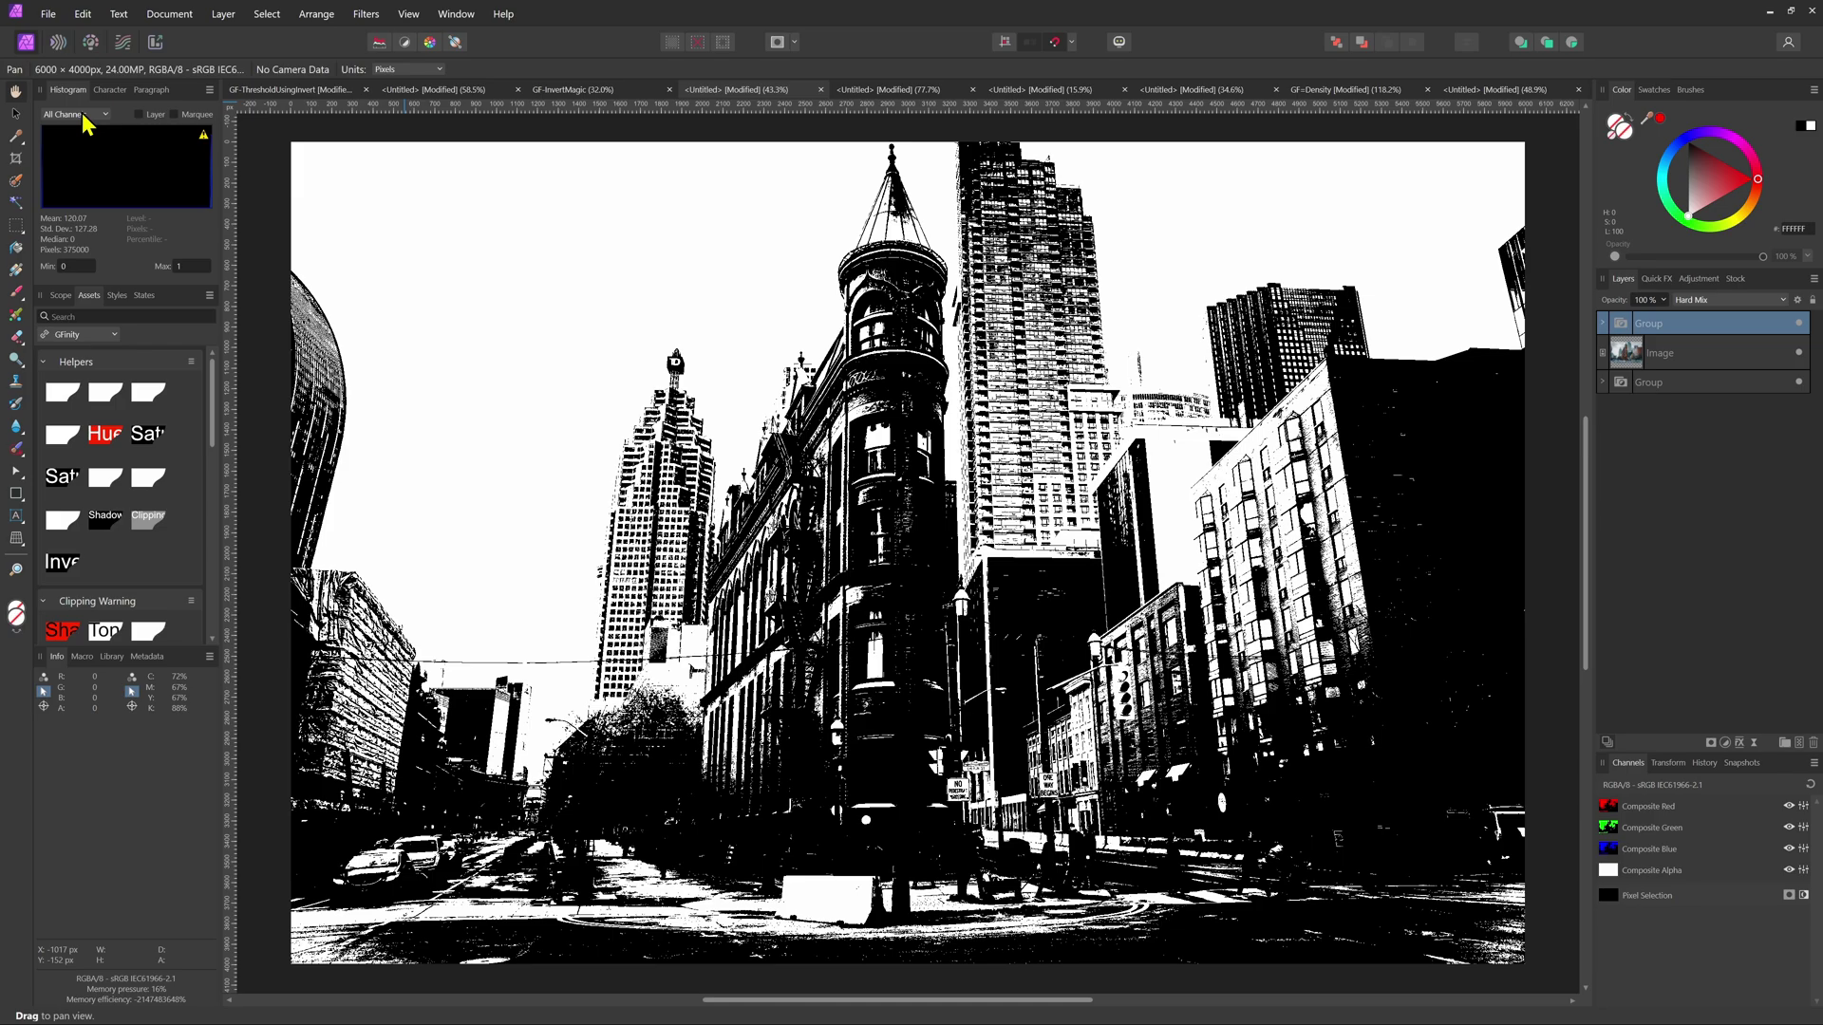
Add a Levels adjustment inside the city photo's group, below the Invert adjustment
click(1726, 744)
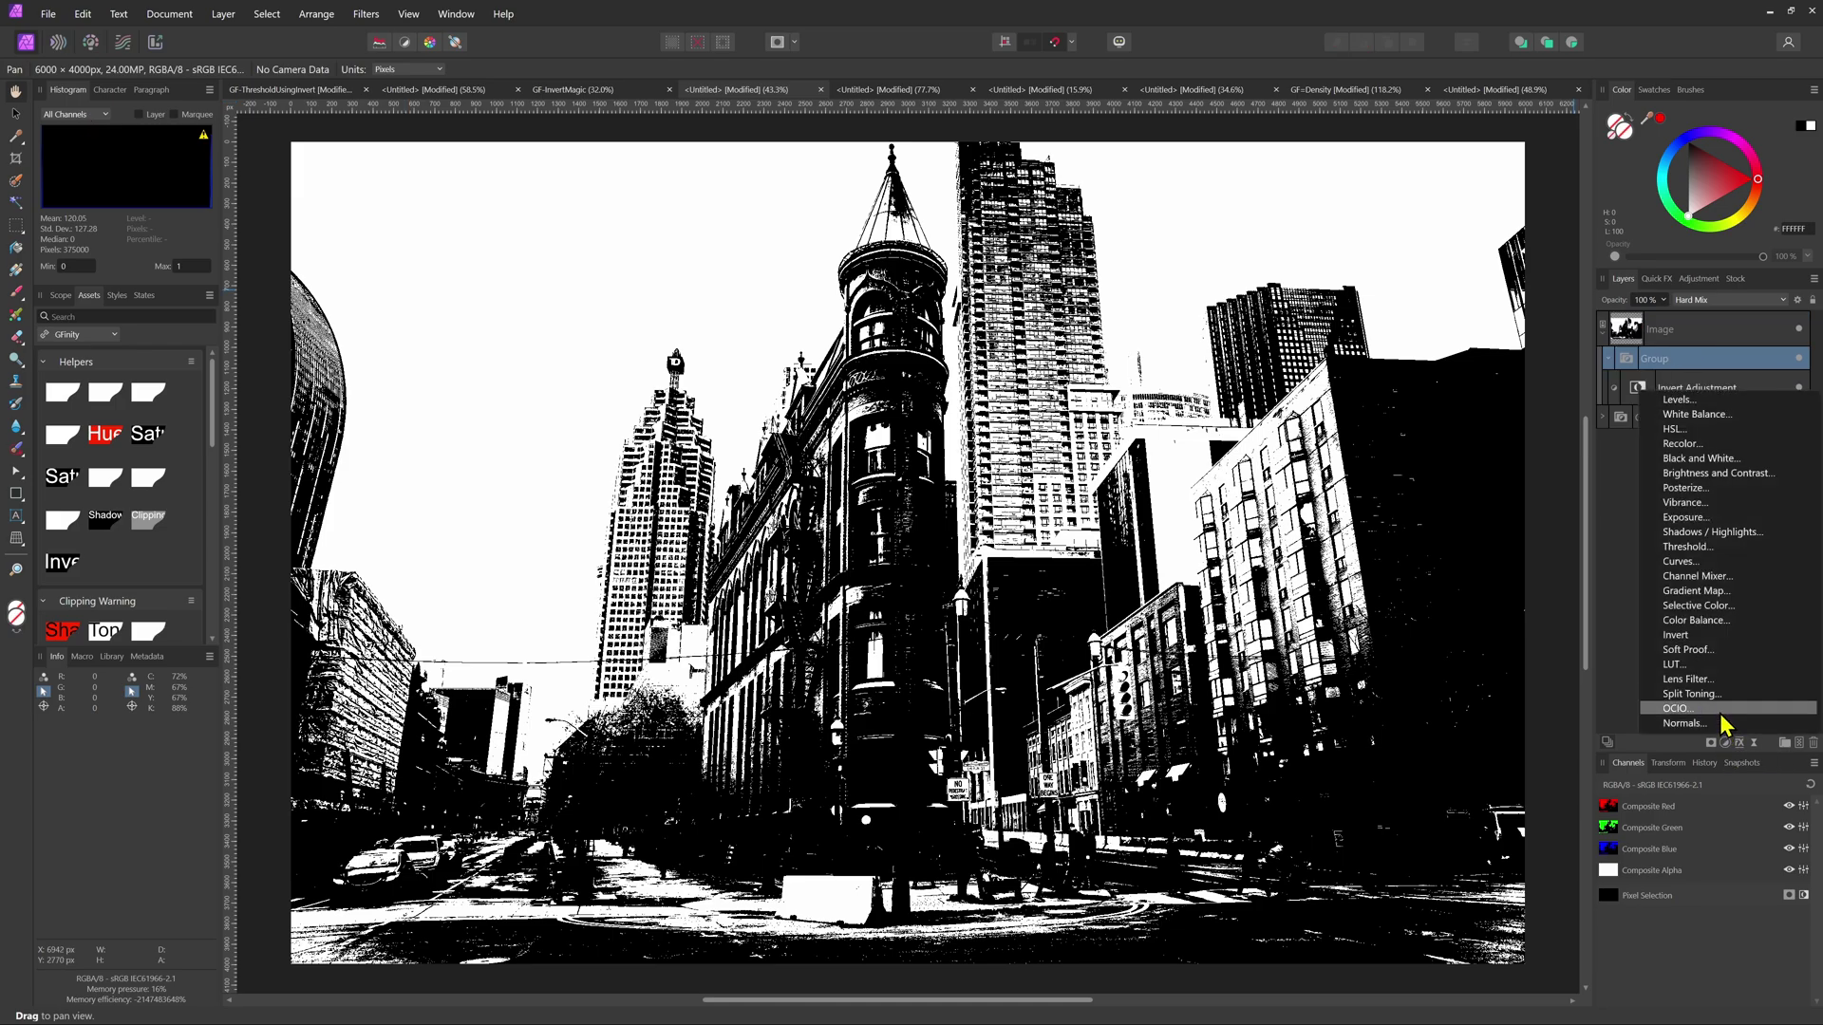
click(1699, 400)
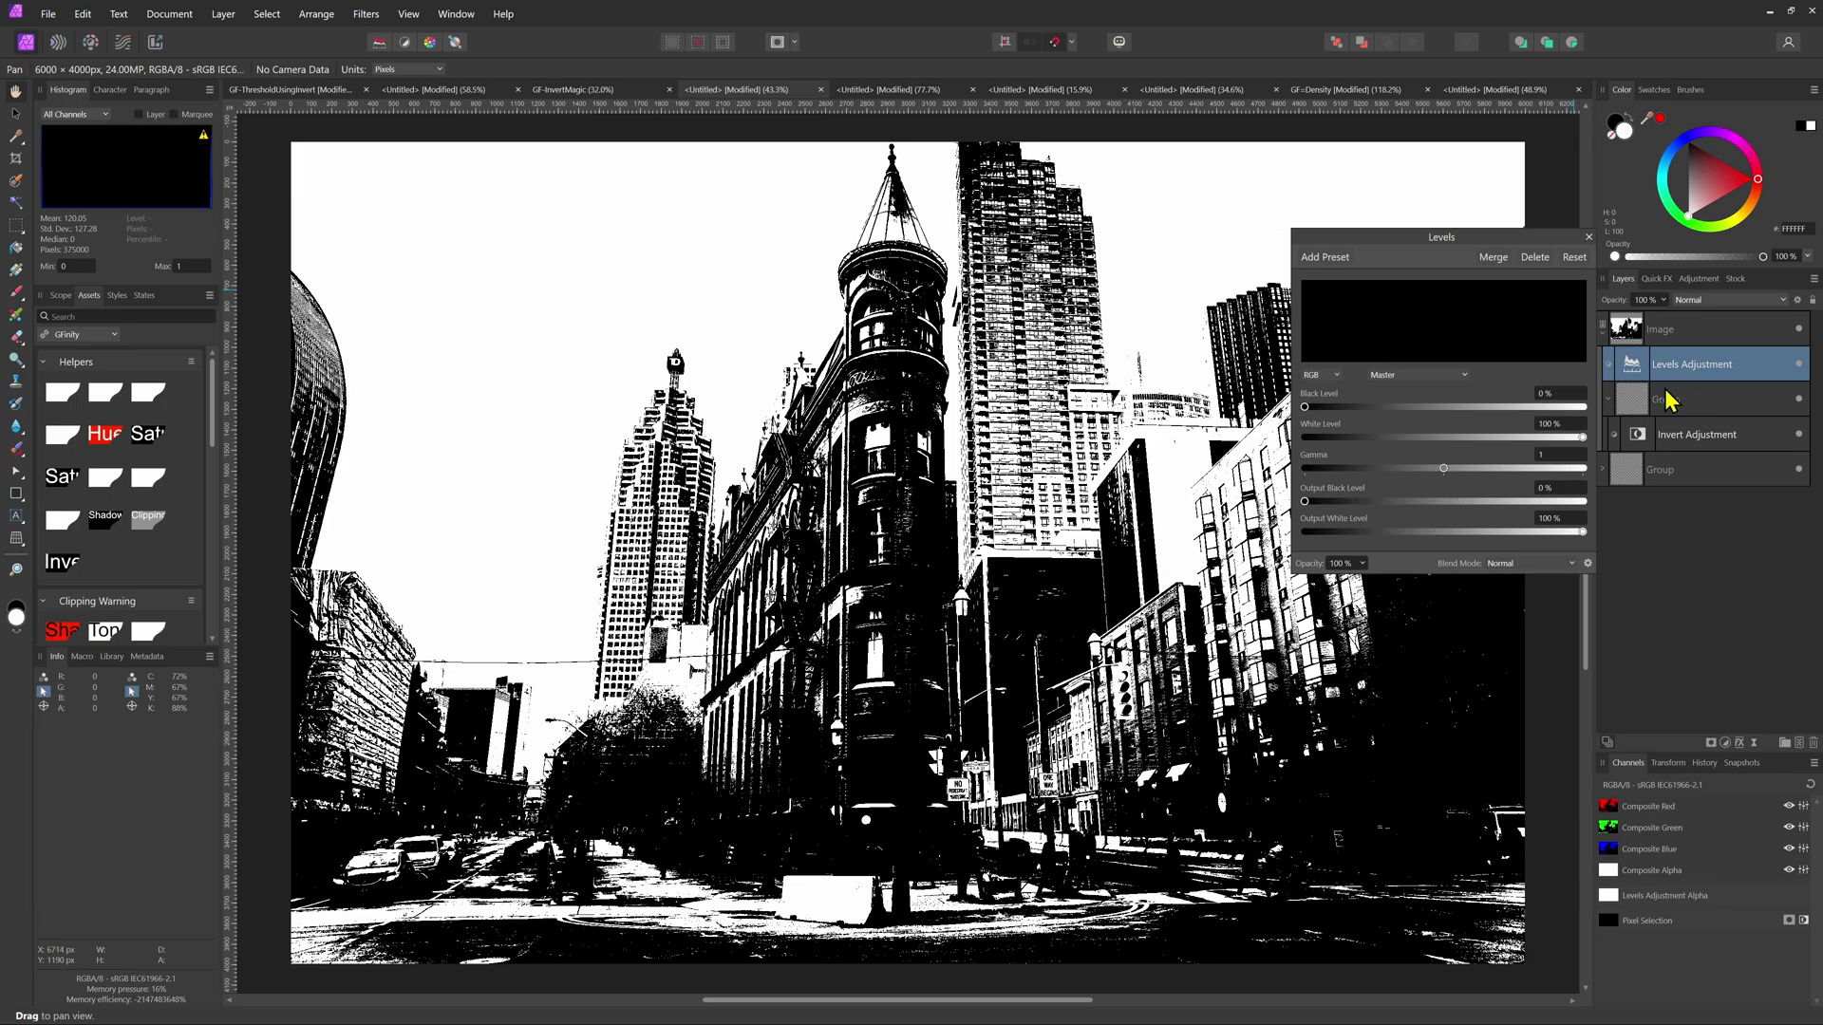
mouse_move(1657, 395)
mouse_down()
mouse_move(1725, 370)
mouse_move(1668, 420)
mouse_up()
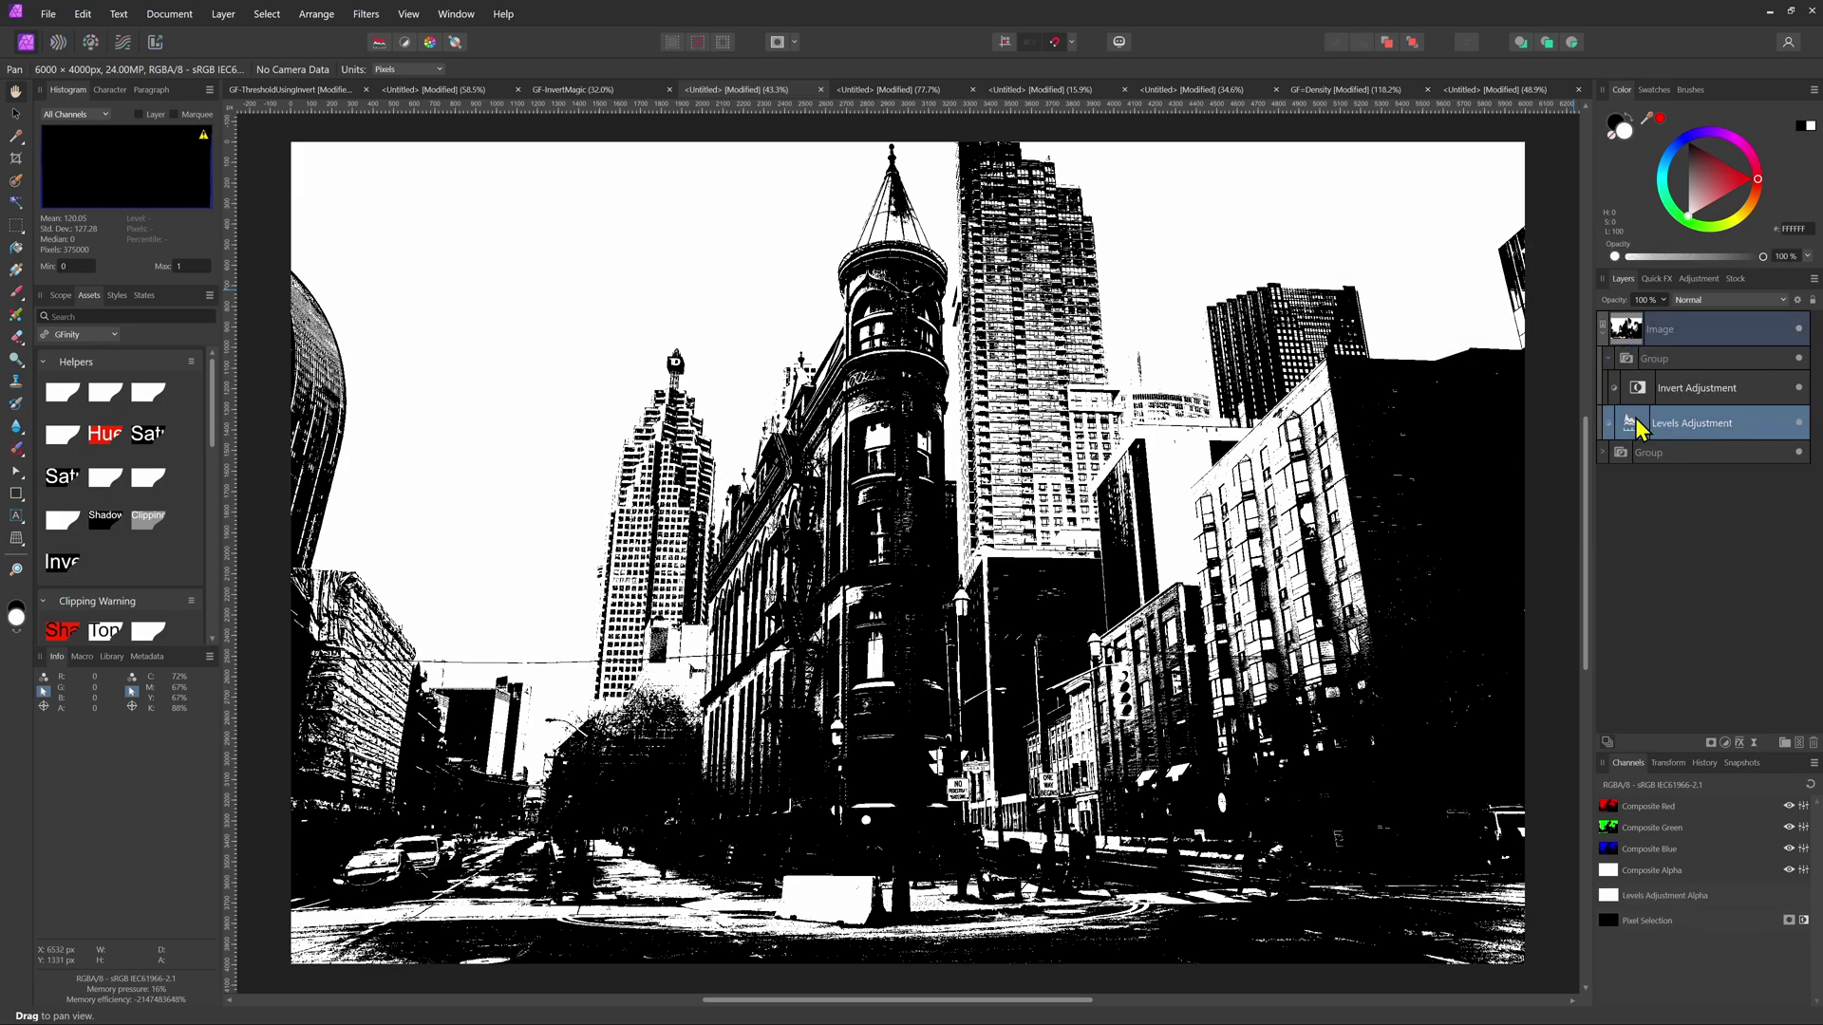
double_click(1636, 421)
Test the Levels black (up to 29%) and output white sliders, then reset both to defaults
drag(1316, 410, 1415, 419)
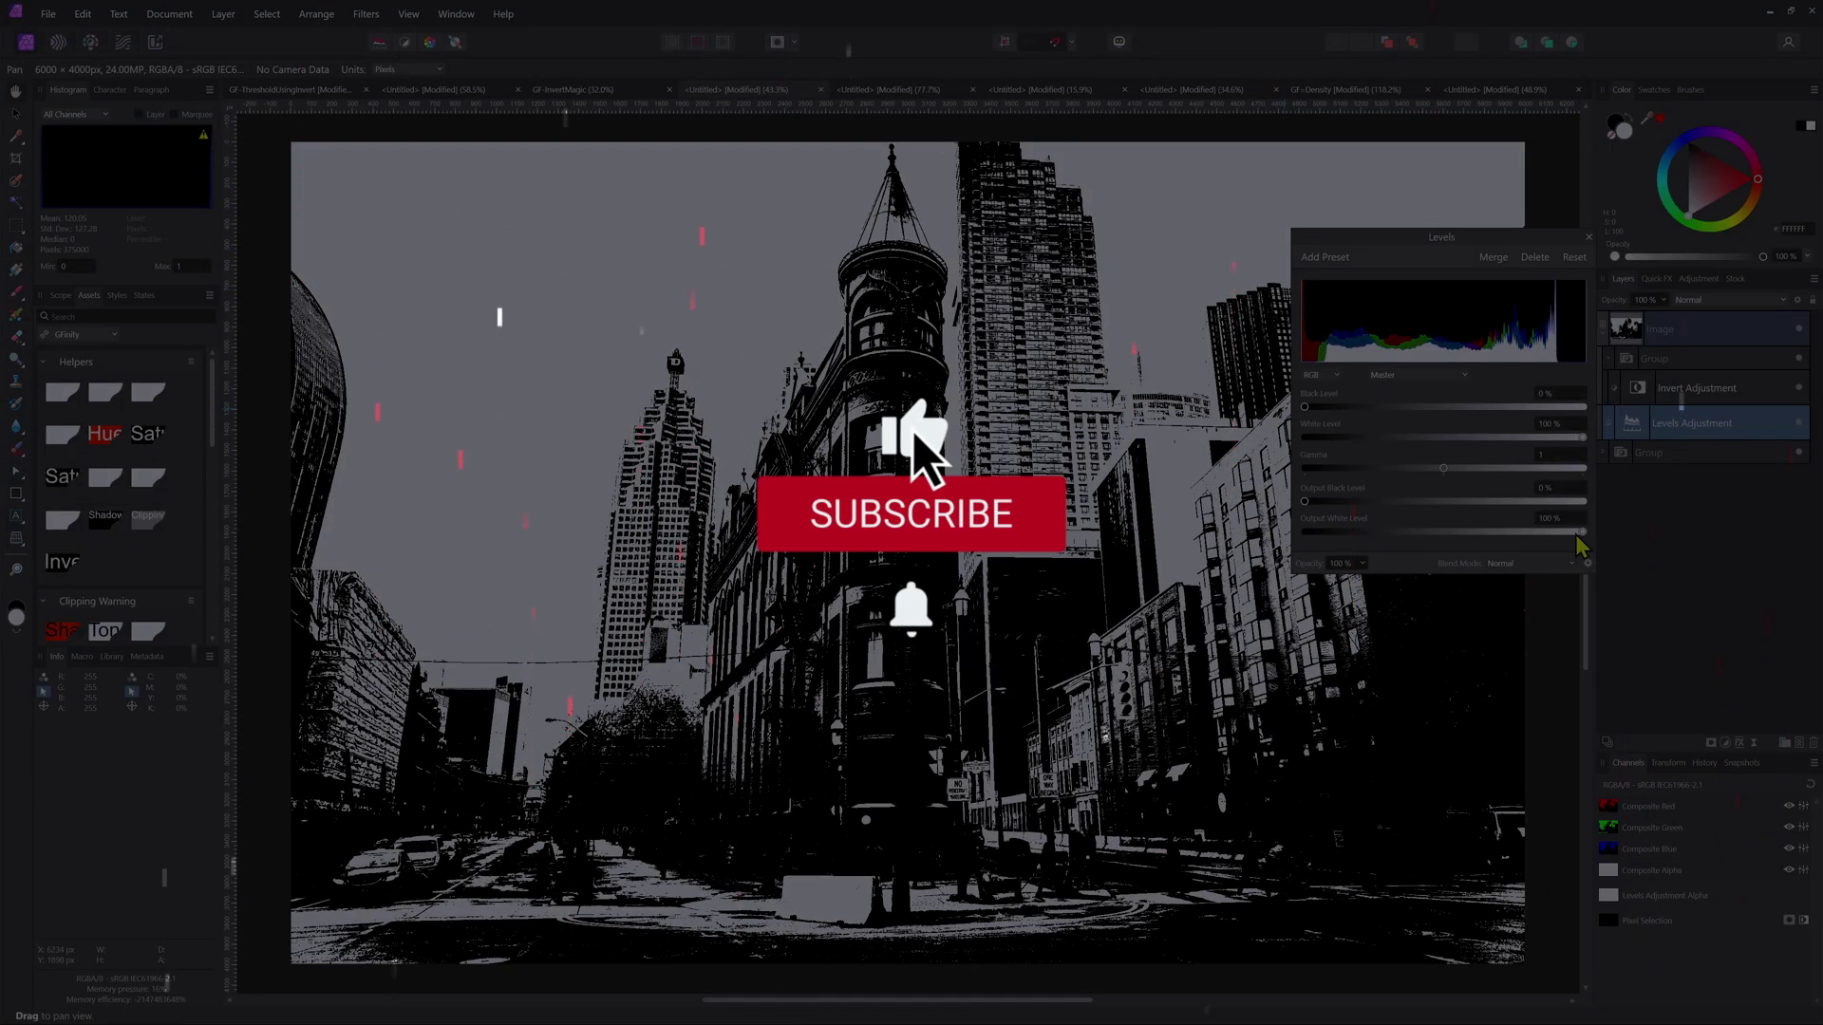
drag(1583, 531, 1478, 535)
mouse_move(1304, 406)
mouse_down()
mouse_move(1386, 410)
mouse_move(1305, 407)
mouse_up()
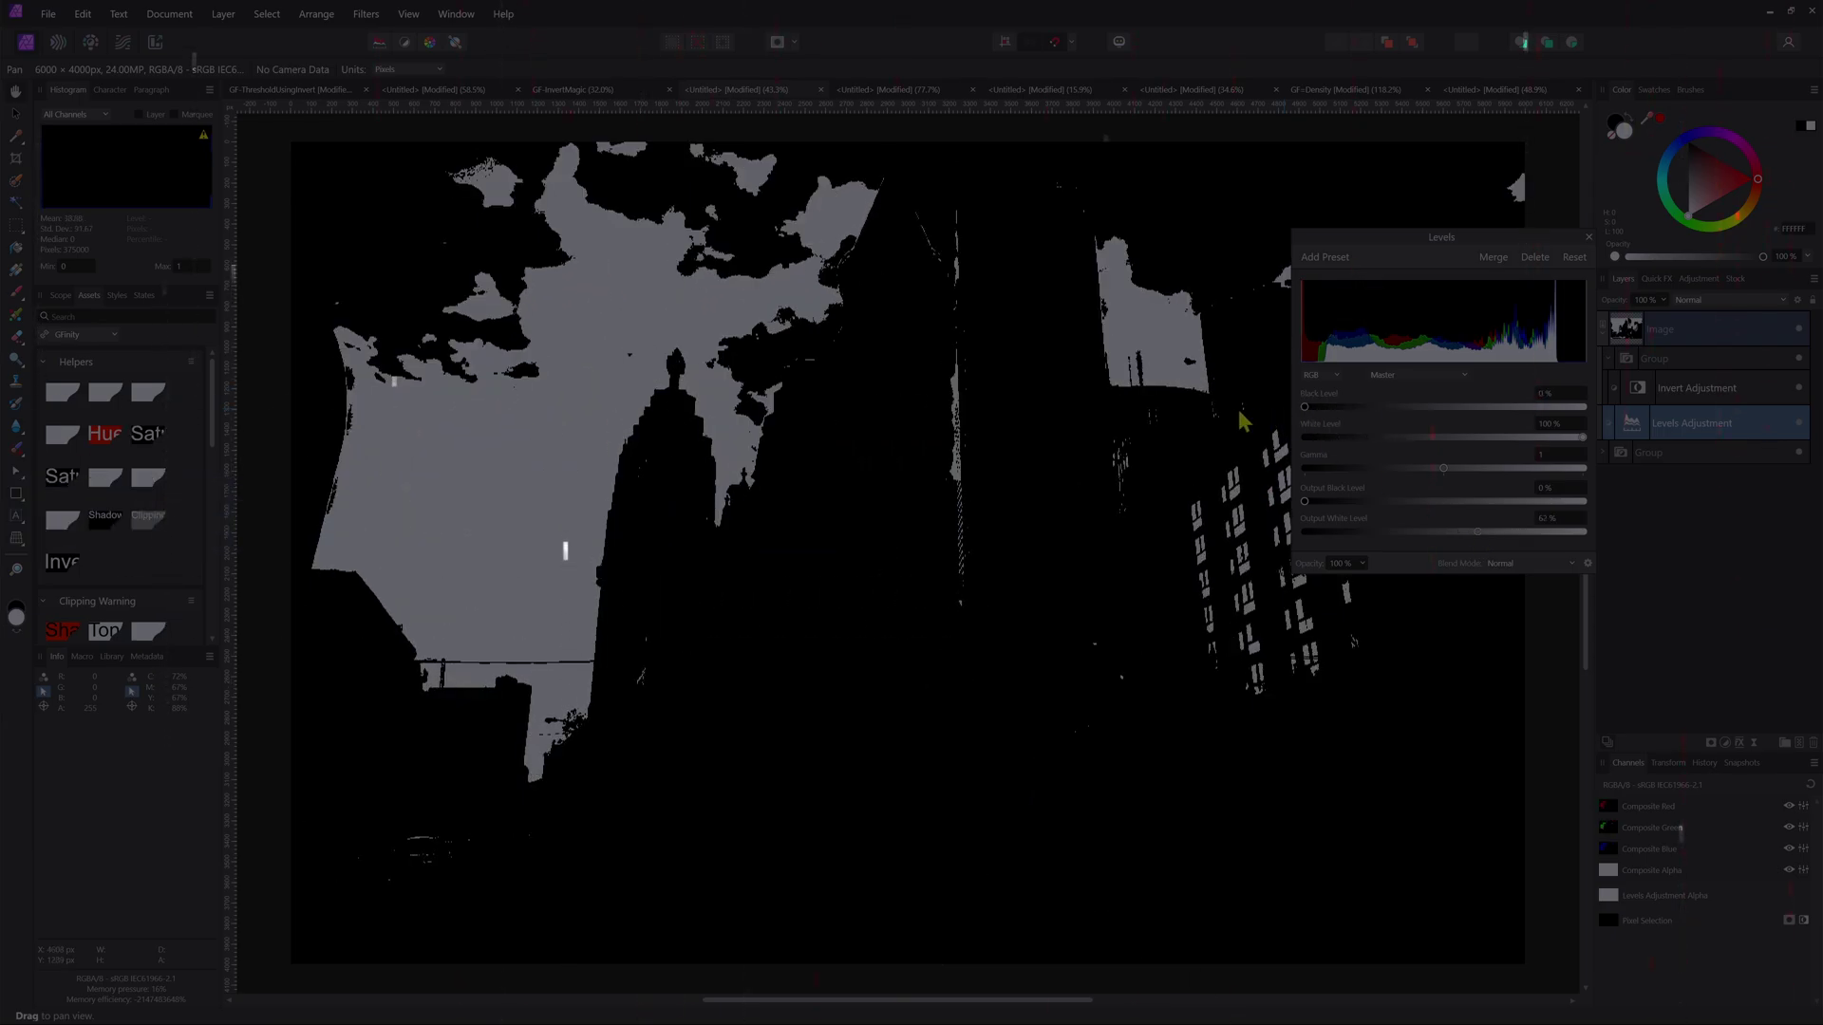
drag(1478, 533, 1607, 552)
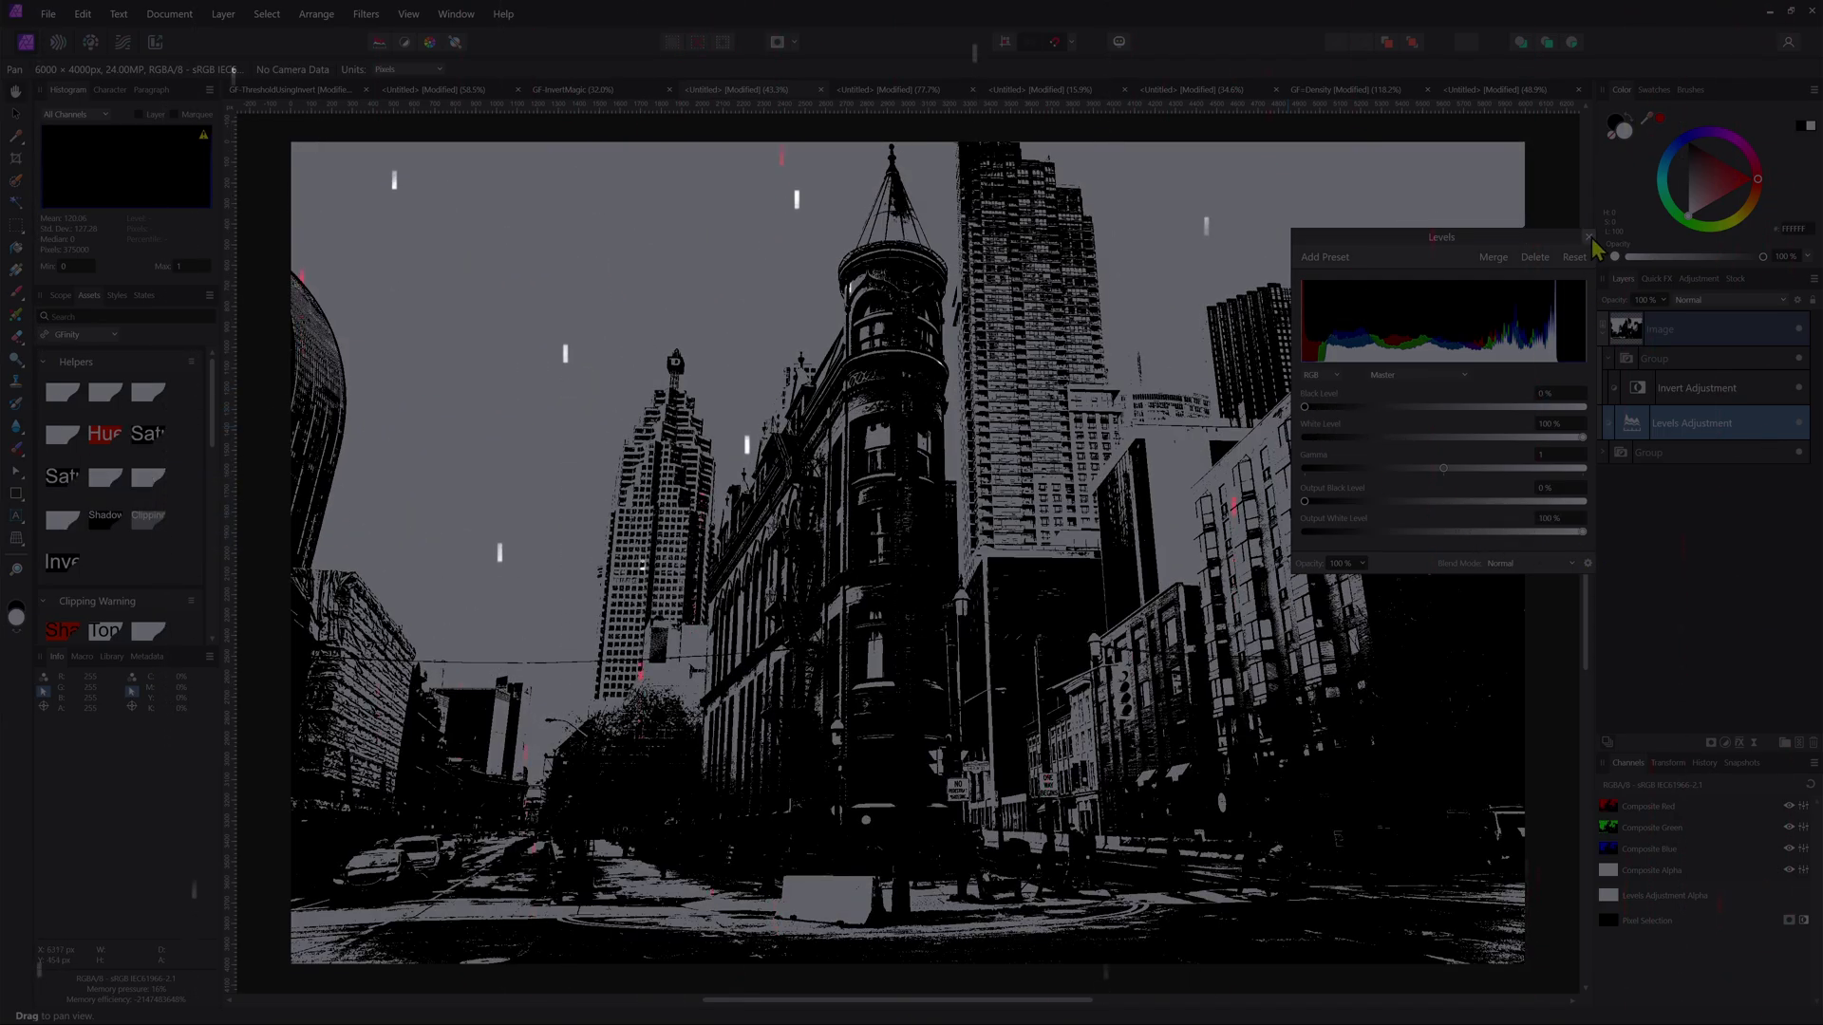